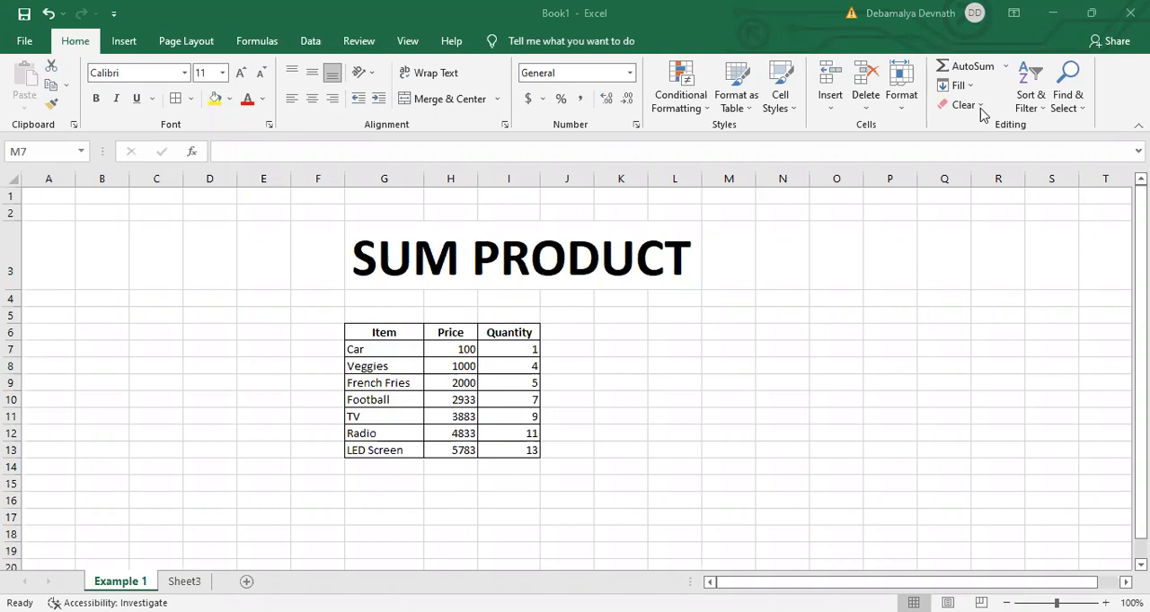
- Multiply each item's price by its quantity in J7:J13, entering =H7*I7 in J7 and filling it down
click(587, 353)
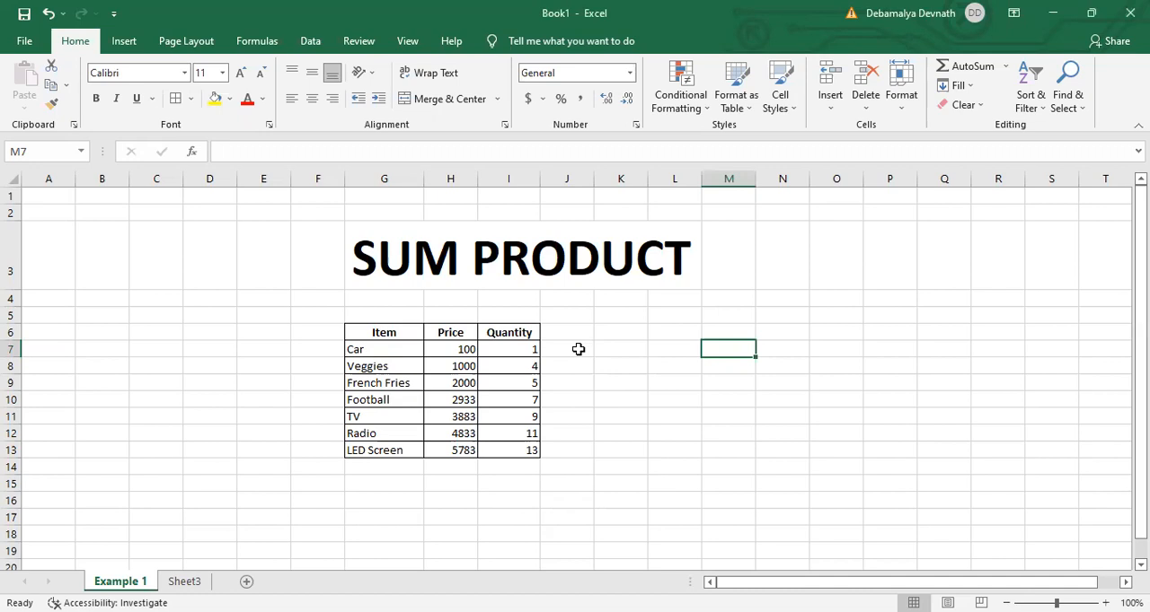
click(579, 349)
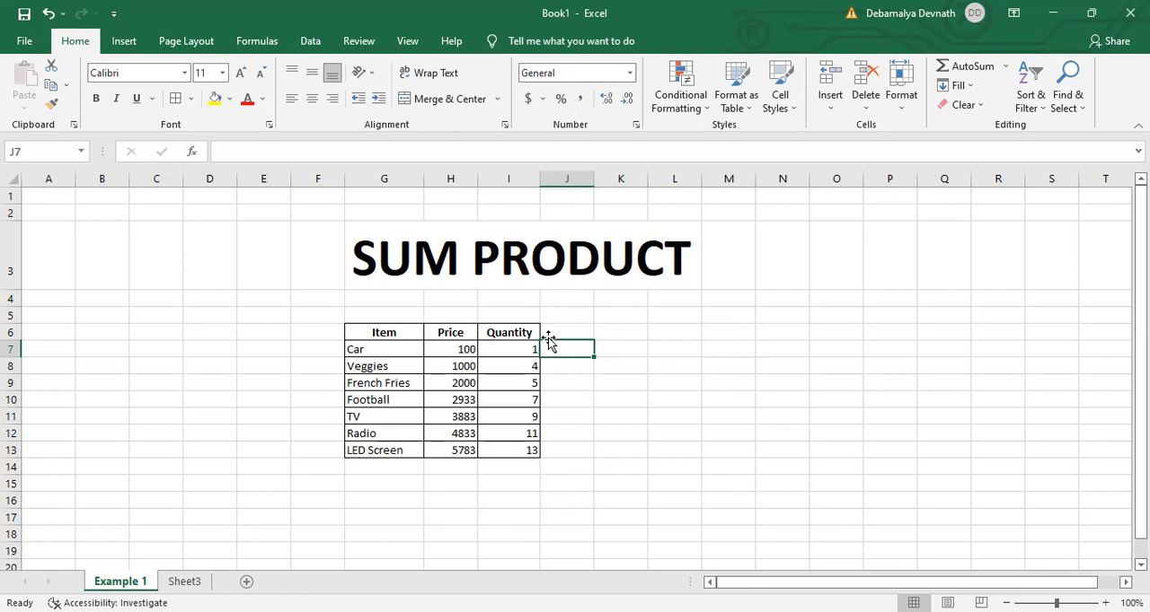
text(=)
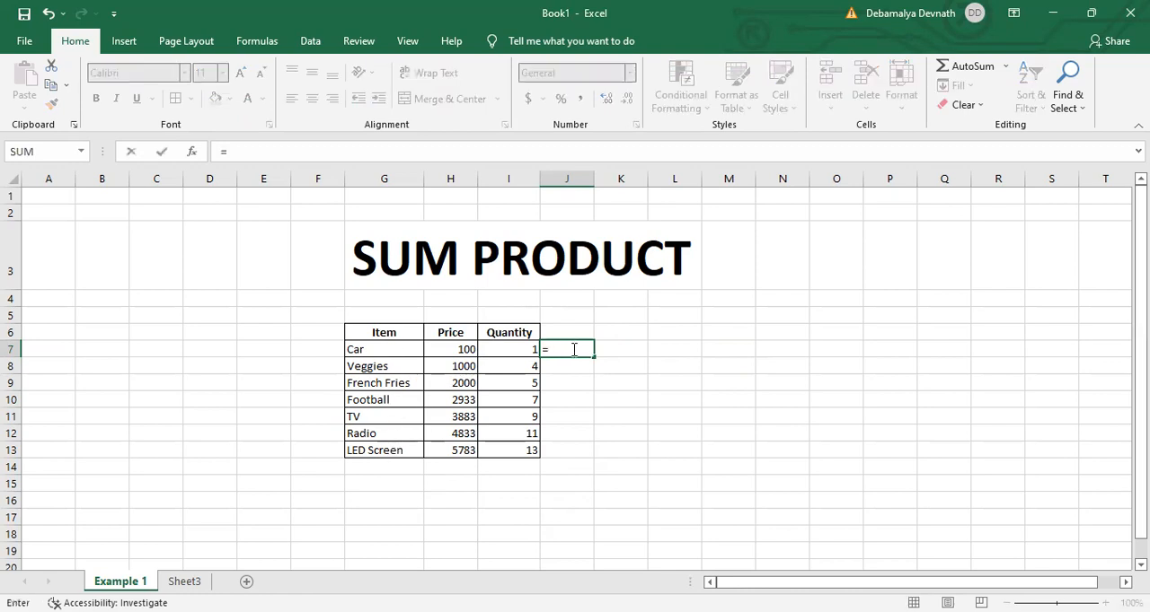
click(459, 352)
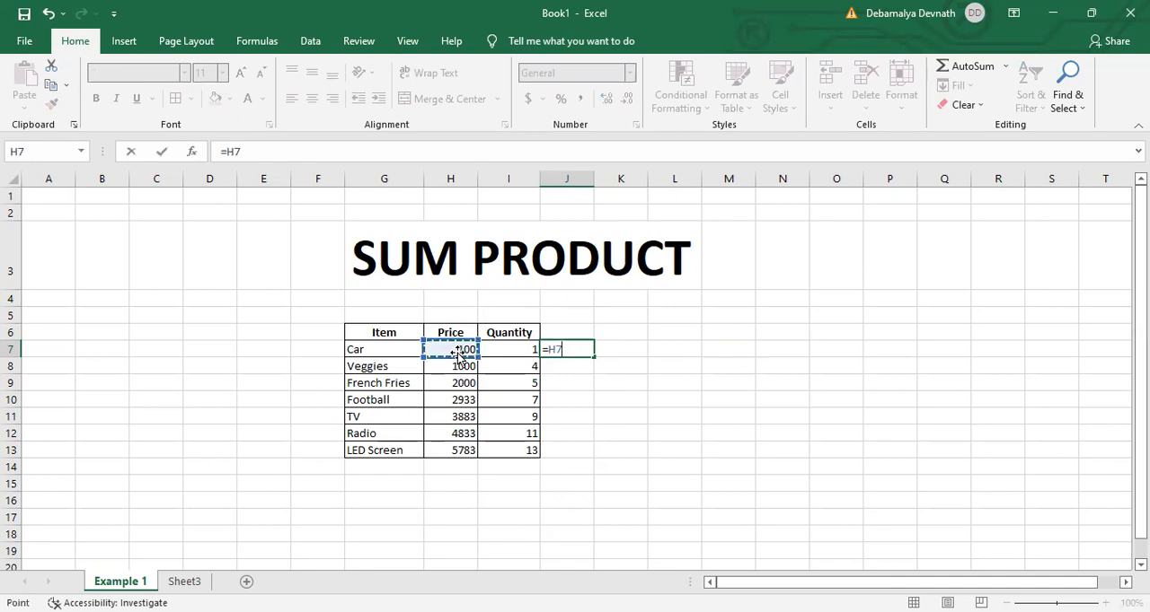
text(*)
click(521, 352)
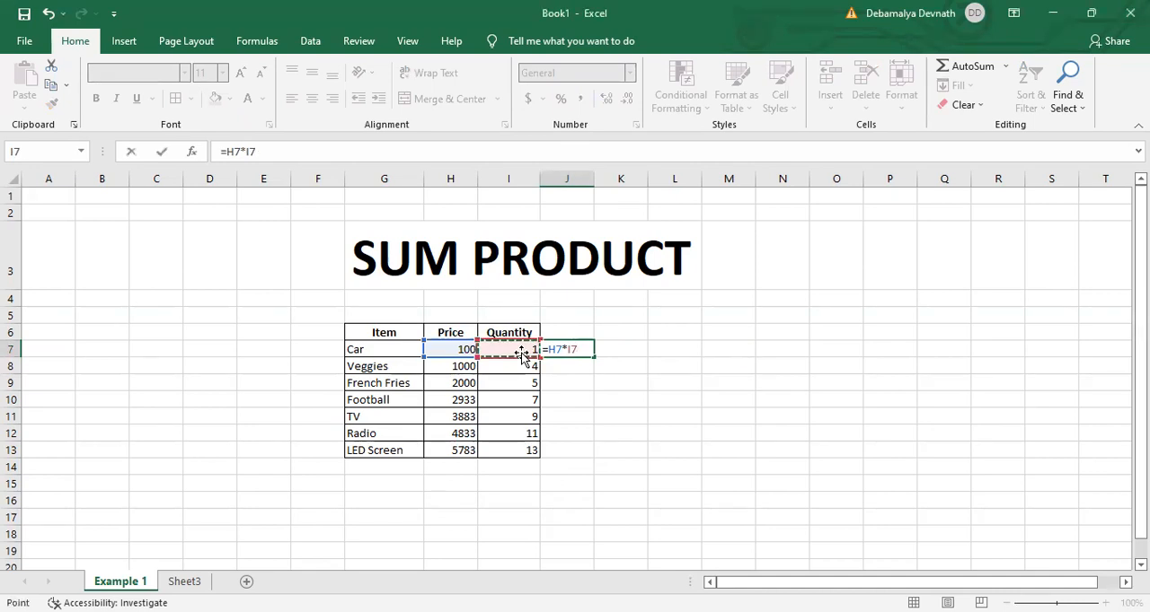
key(Return)
click(562, 348)
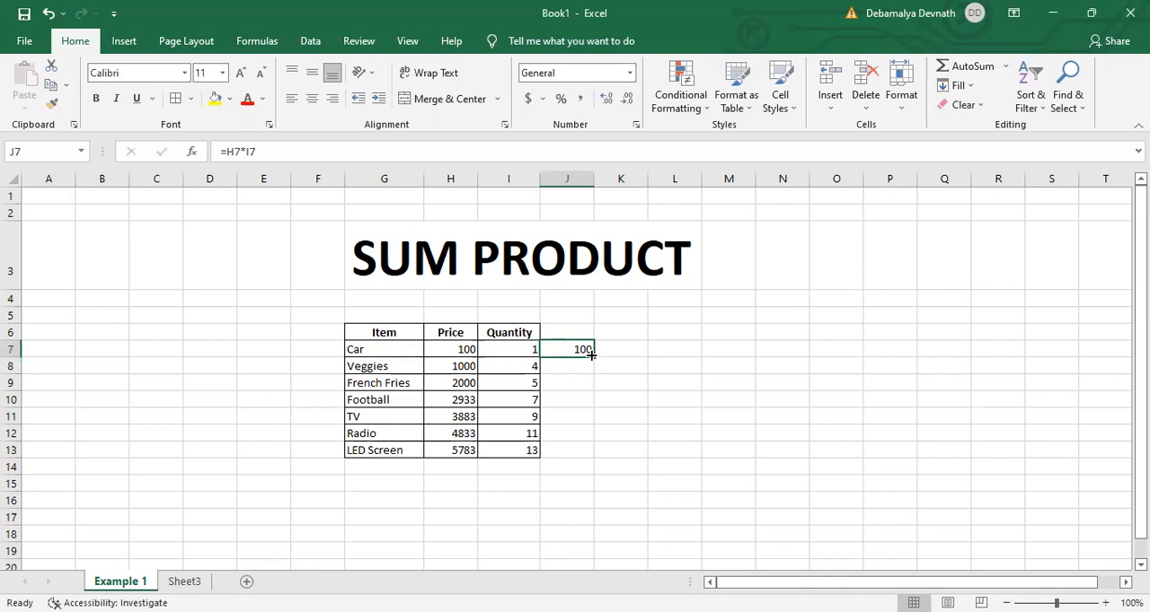
drag(591, 356, 567, 454)
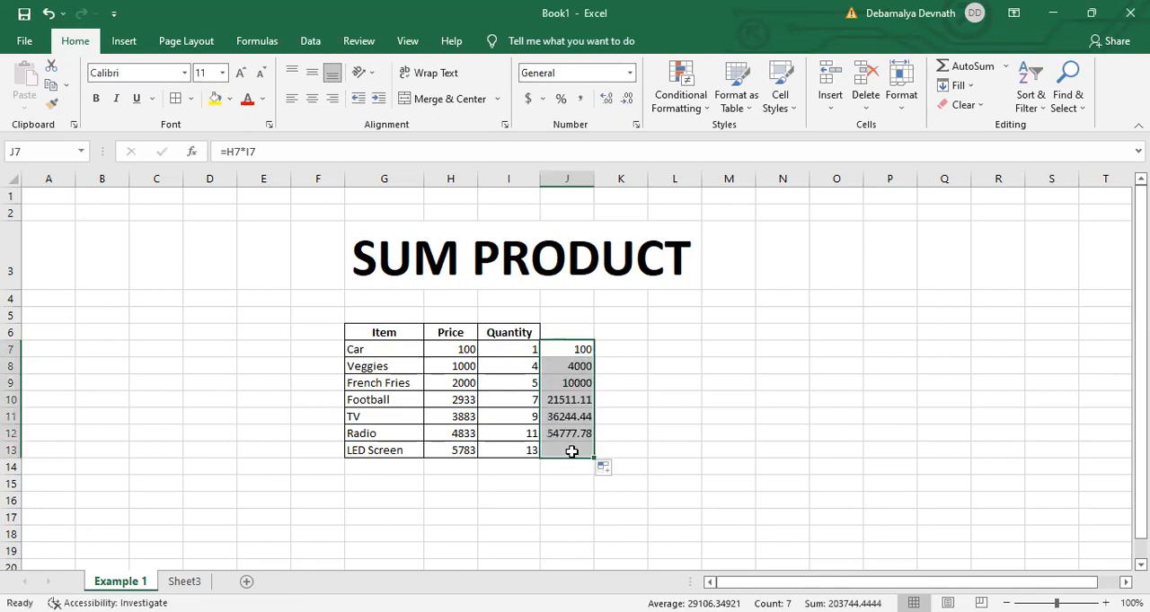
- Total the price-times-quantity products in cell J14 with the formula =sum(J7:J13)
click(564, 467)
text(=s)
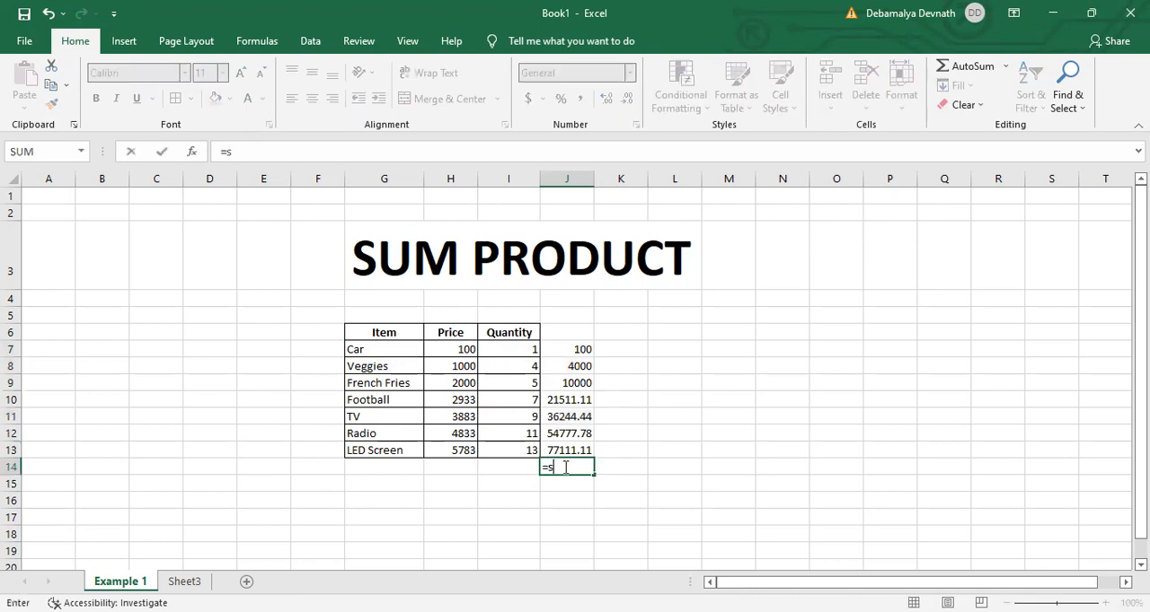
text(um()
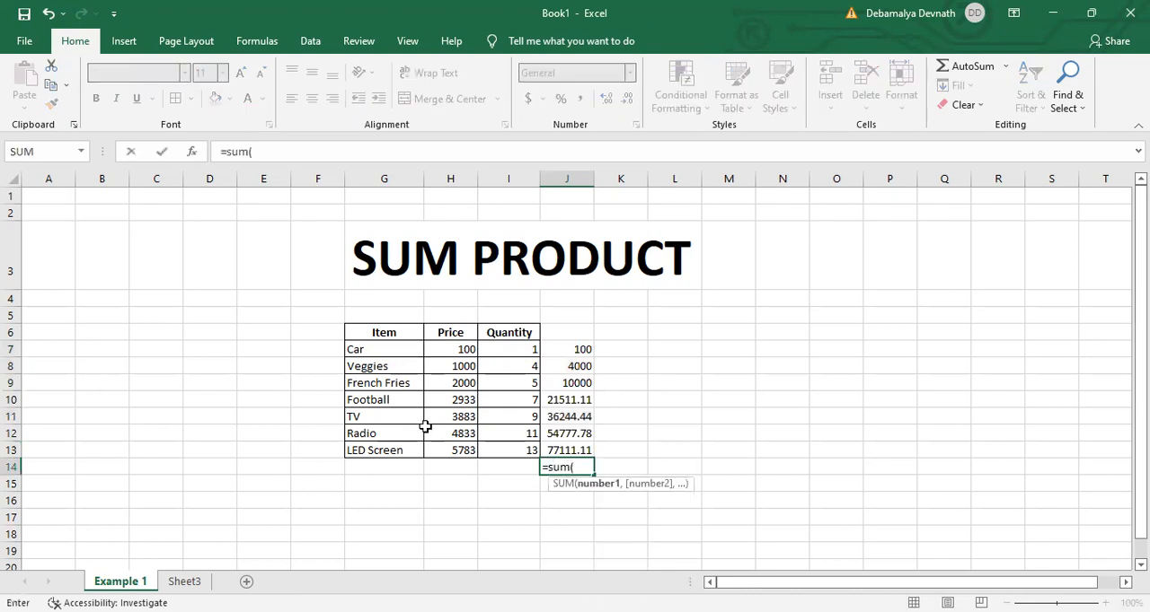
drag(583, 352, 564, 445)
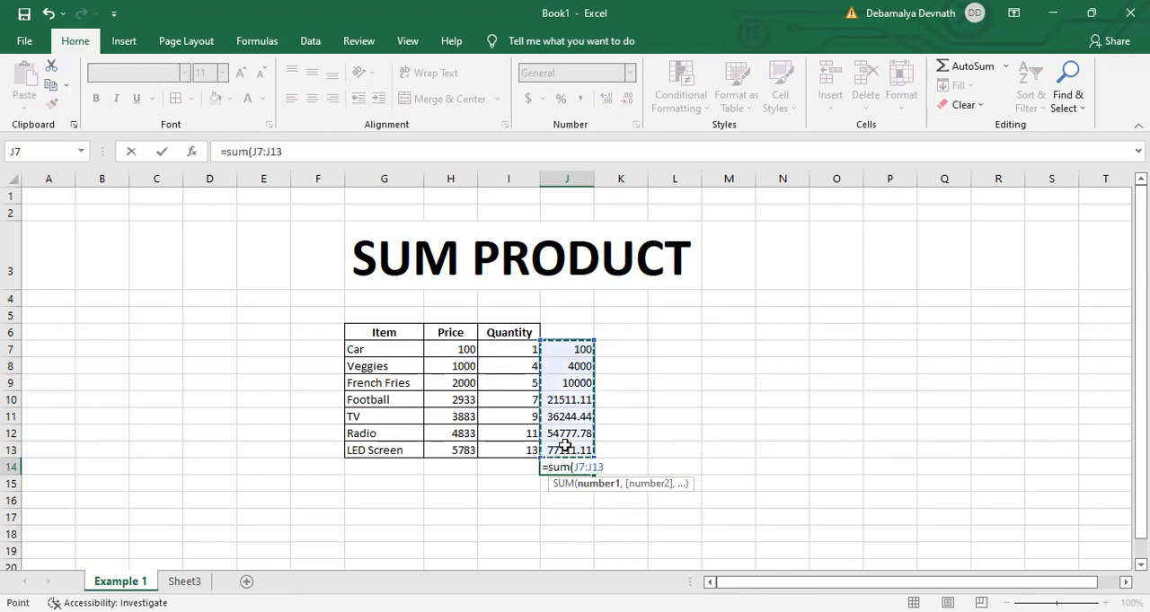
text())
key(Return)
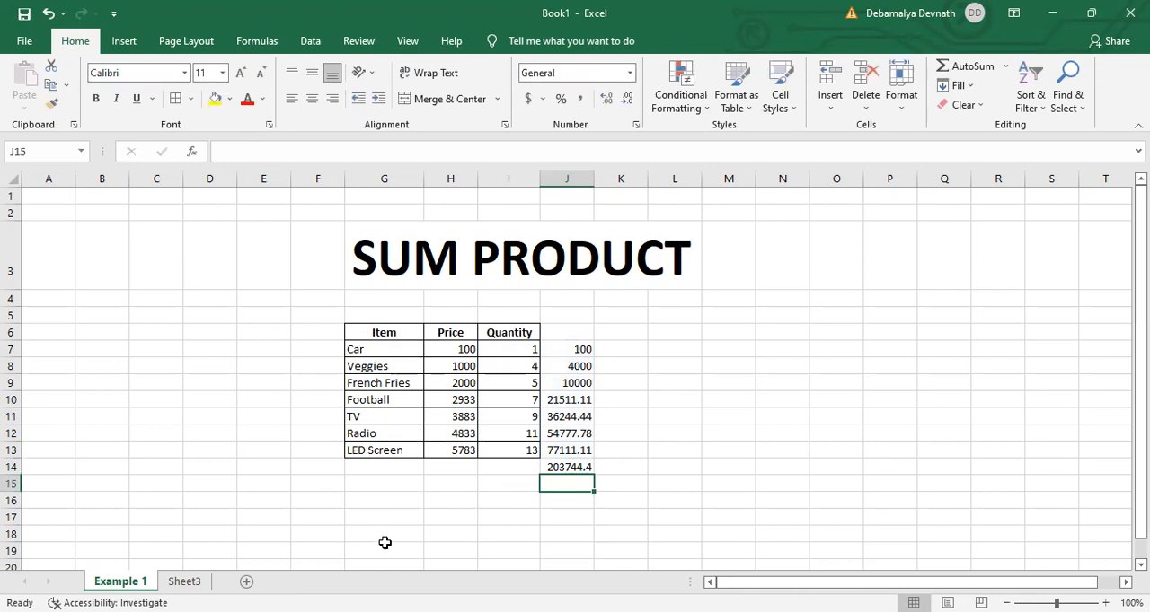
- Begin a SUMPRODUCT formula in cell L7, starting its first array at price cell H7
click(694, 349)
text(=)
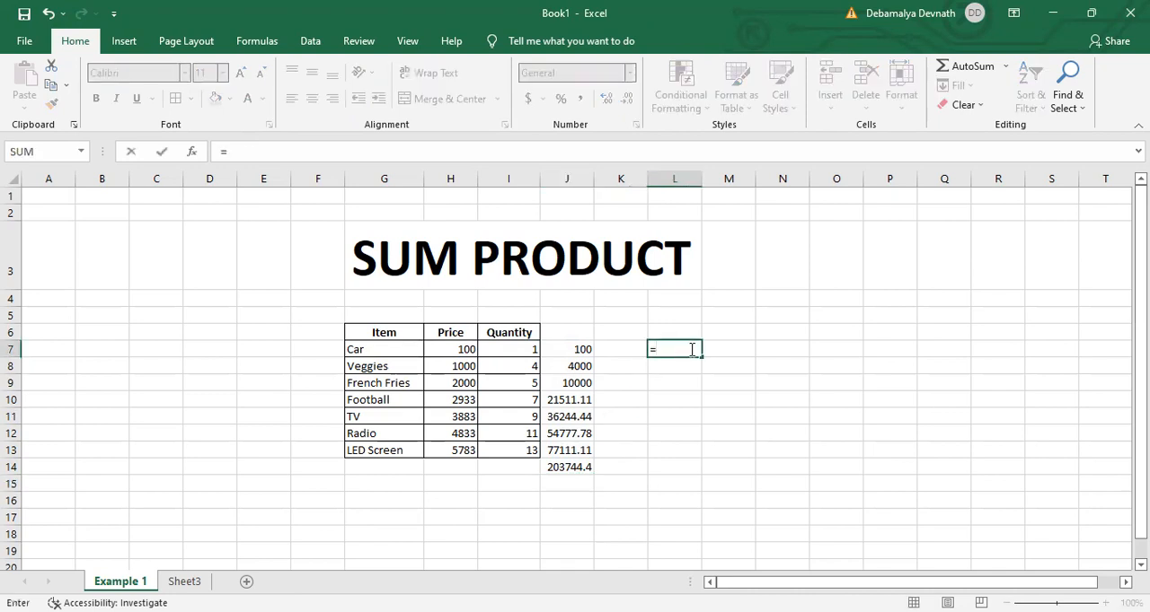
text(sumproduct)
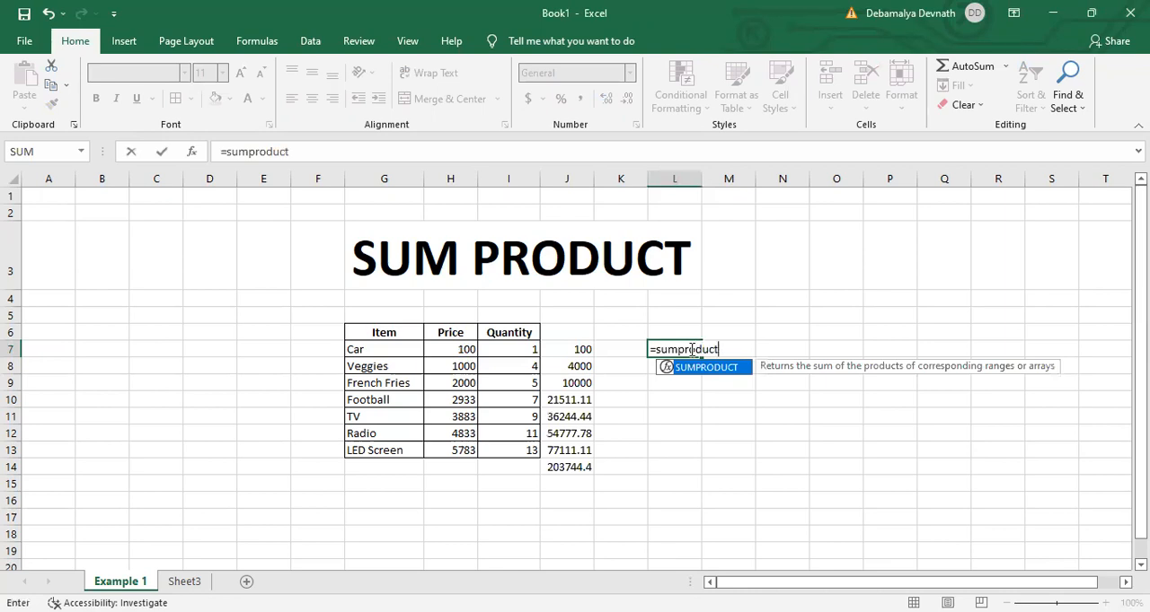
text(()
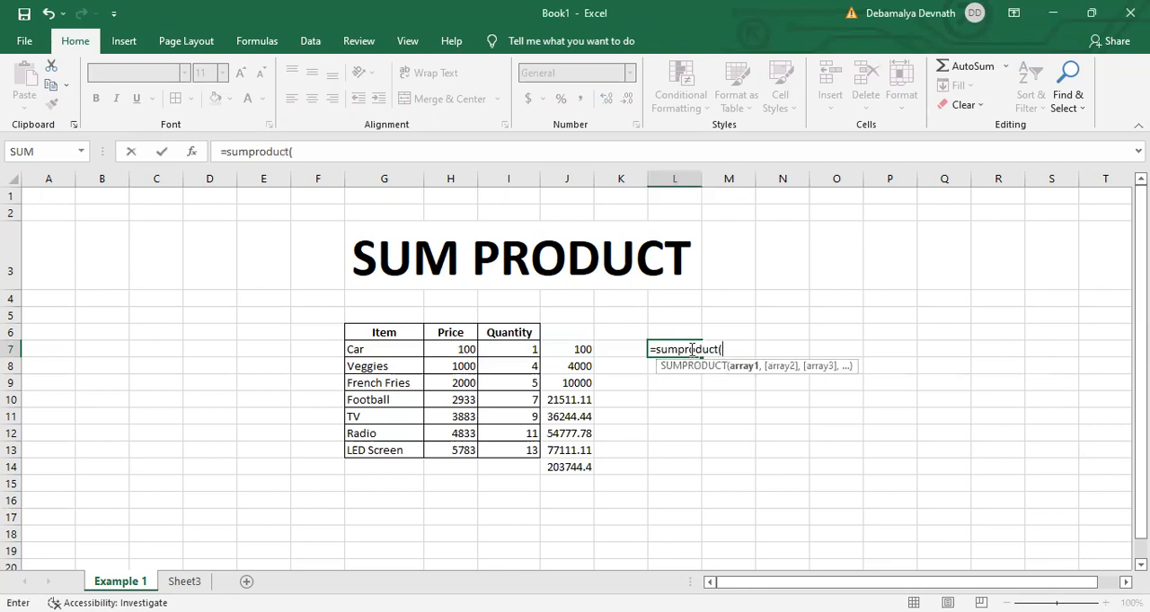
click(448, 351)
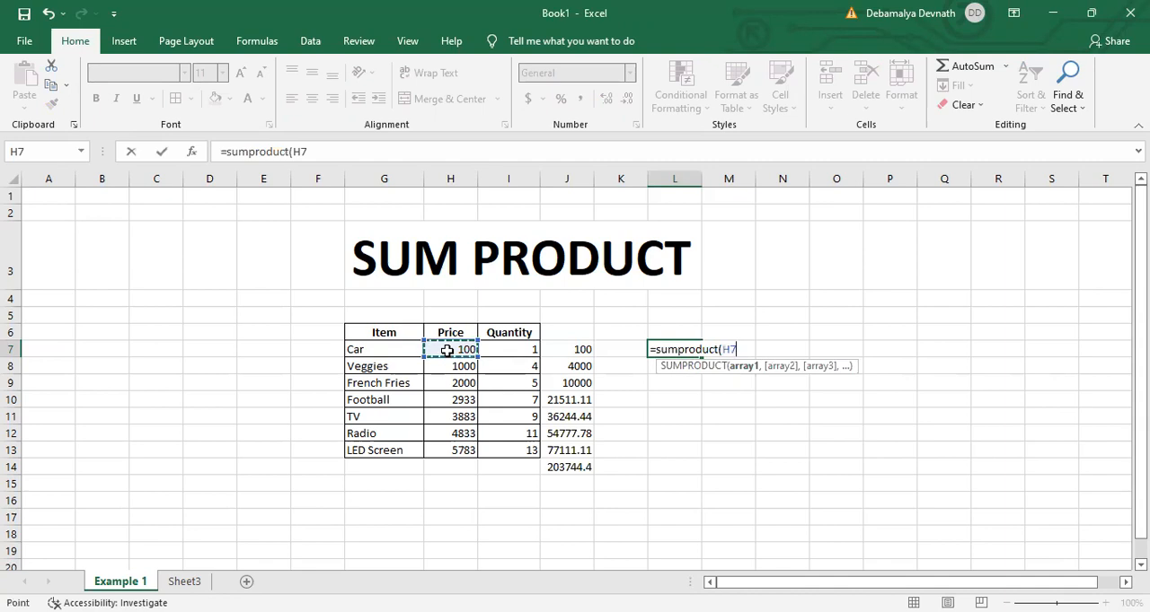
key(shift+Page_Down)
key(shift+Page_Down)
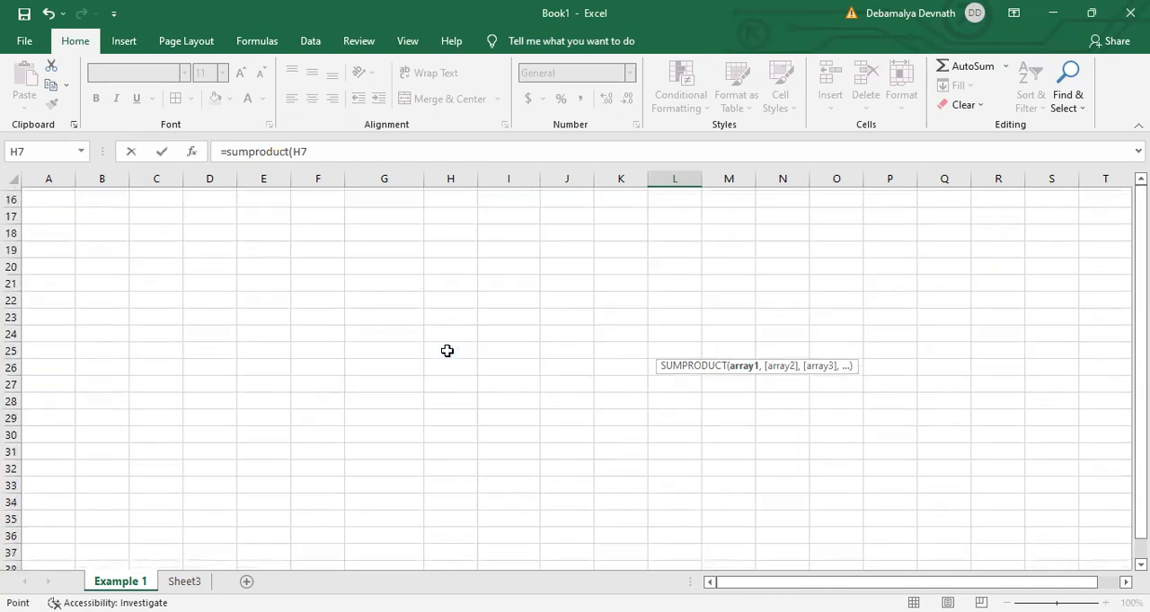
scroll(355, 398, up, 5)
scroll(355, 398, up, 9)
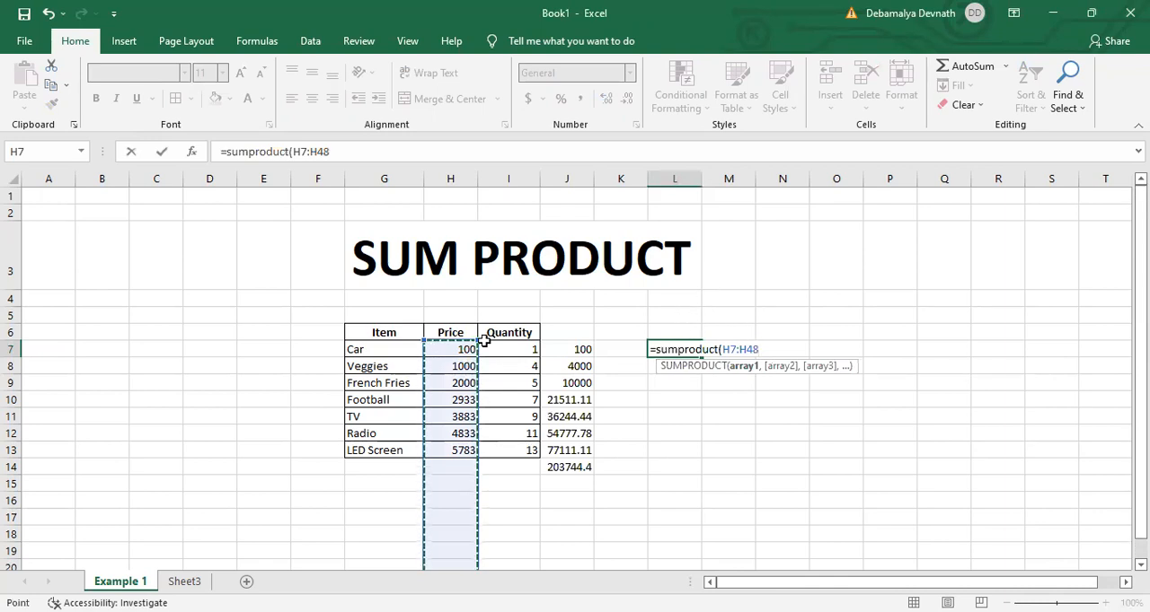
key(shift+Page_Up)
key(Down)
key(Up)
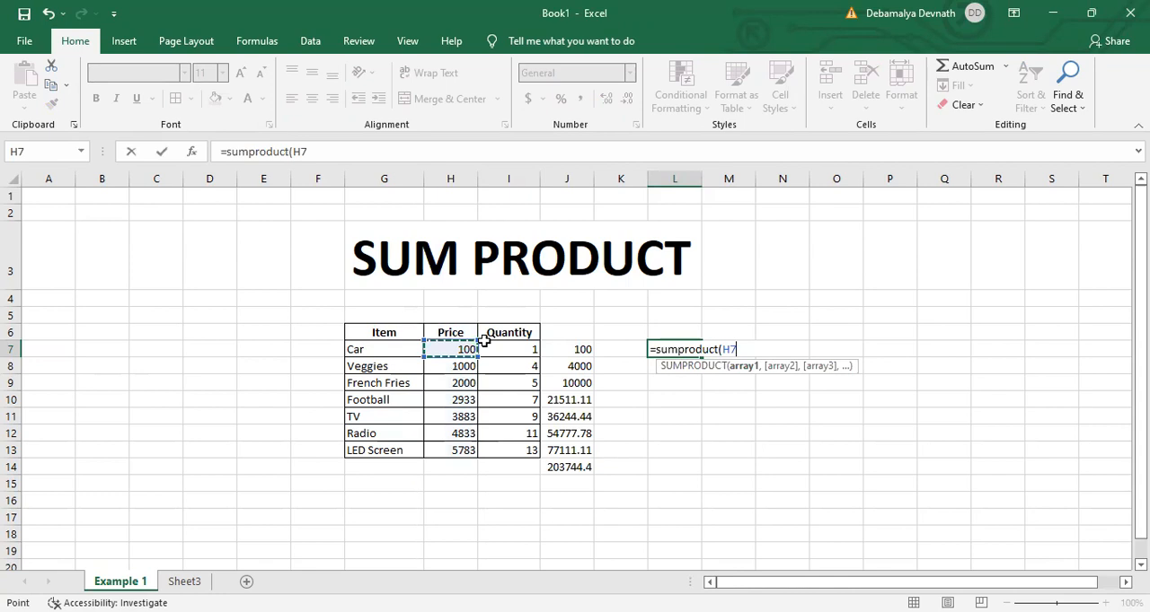
- Complete the L7 formula as =sumproduct(H7:H13,I7:I13), using the prices and quantities as its two arrays
key(ctrl+shift+Down)
text(,)
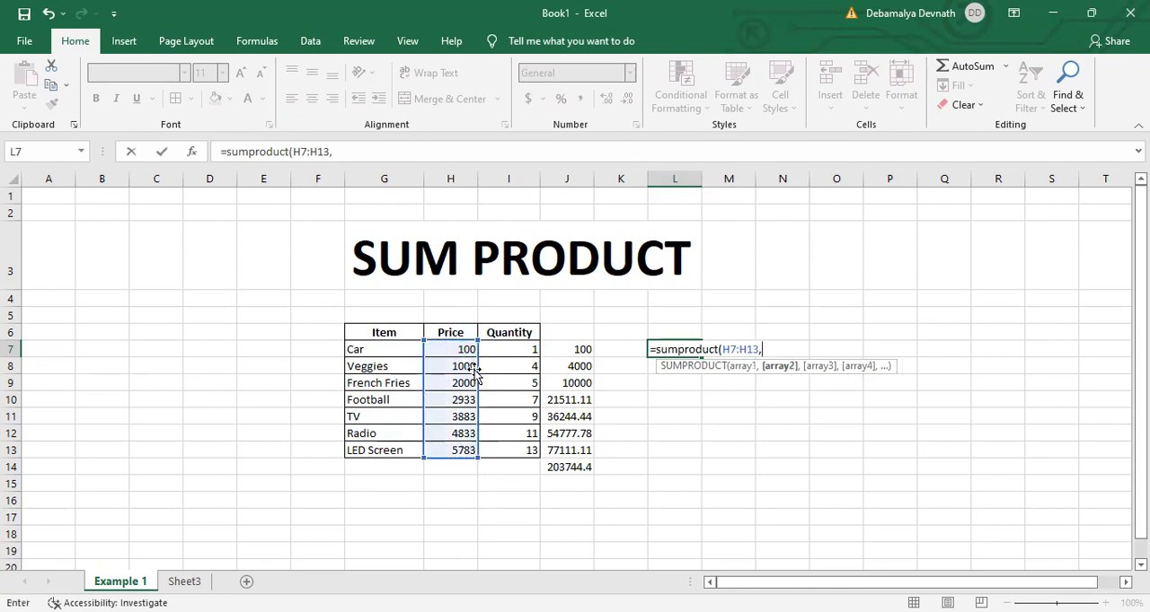
click(507, 350)
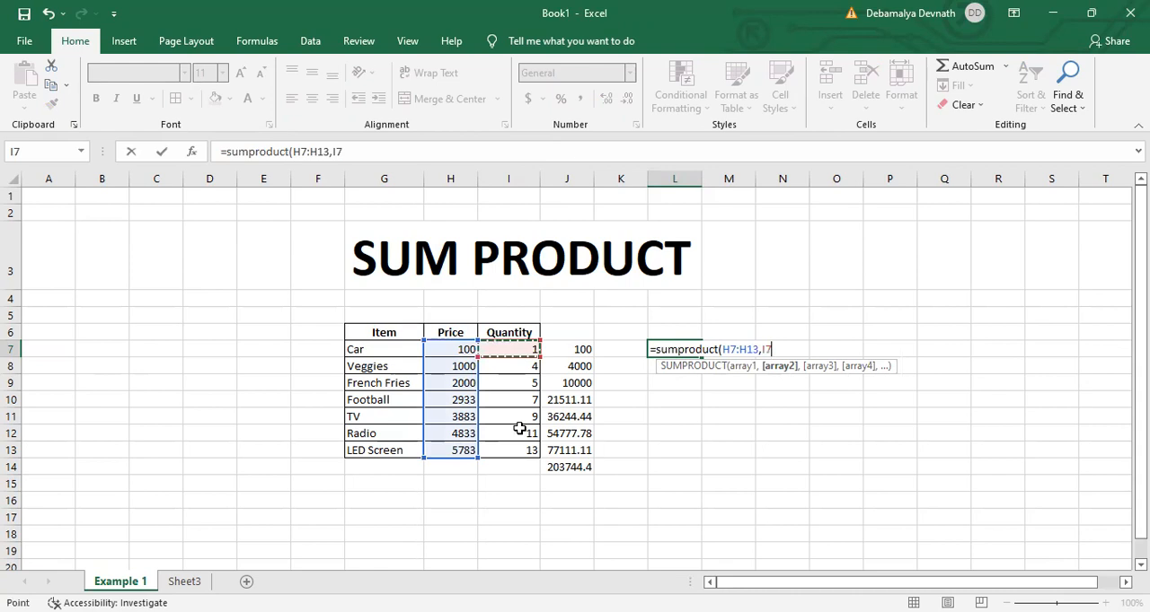
key(ctrl+shift+Down)
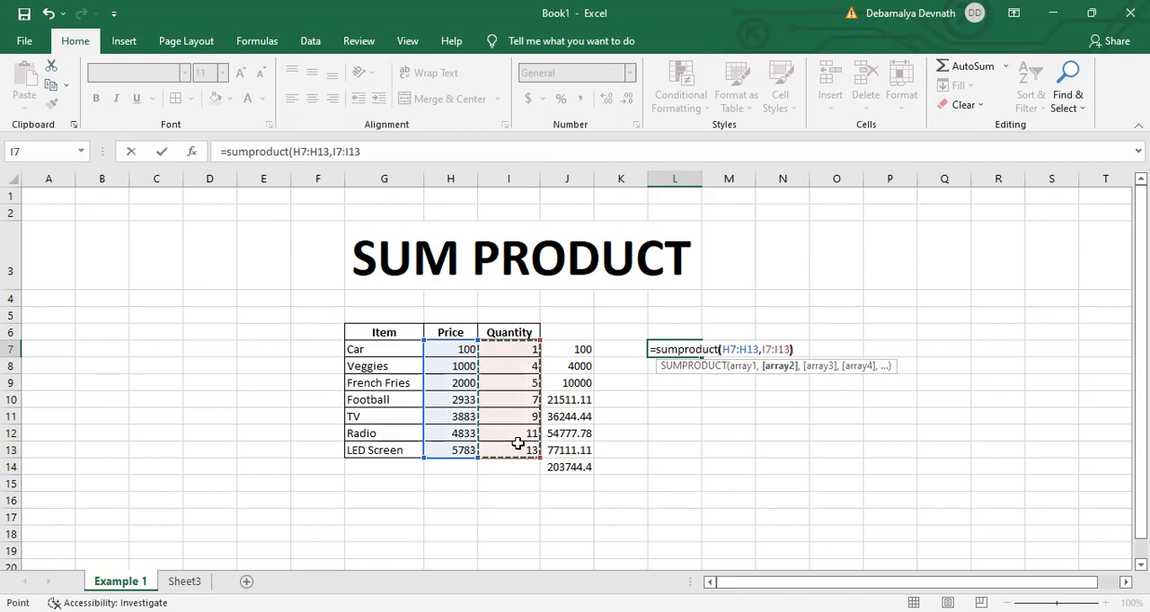
key(Return)
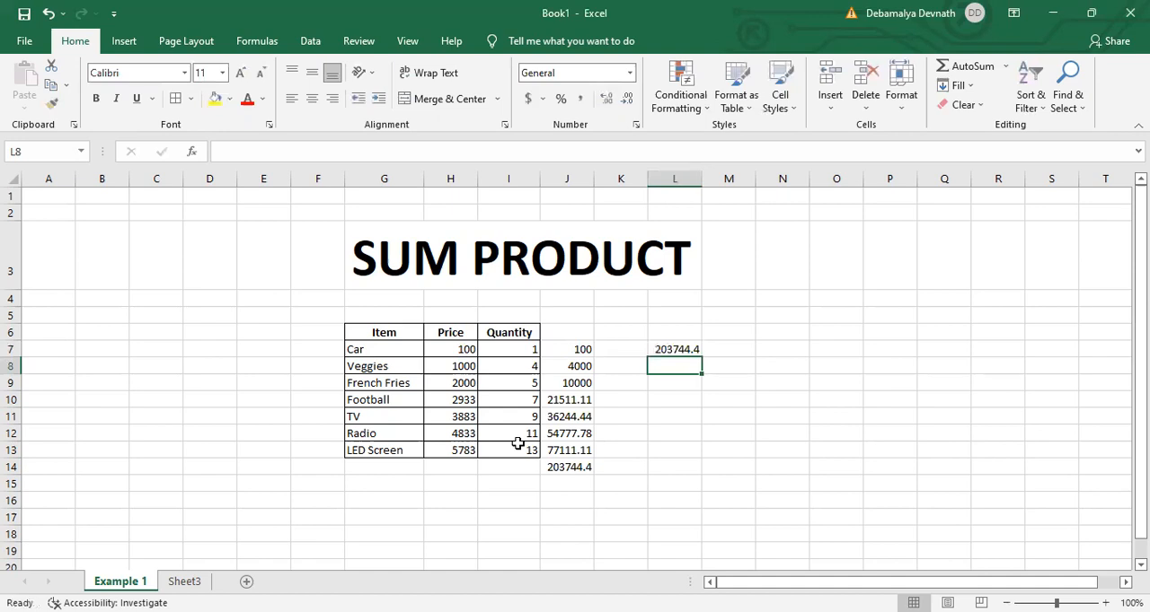
drag(361, 283, 521, 269)
drag(588, 305, 660, 462)
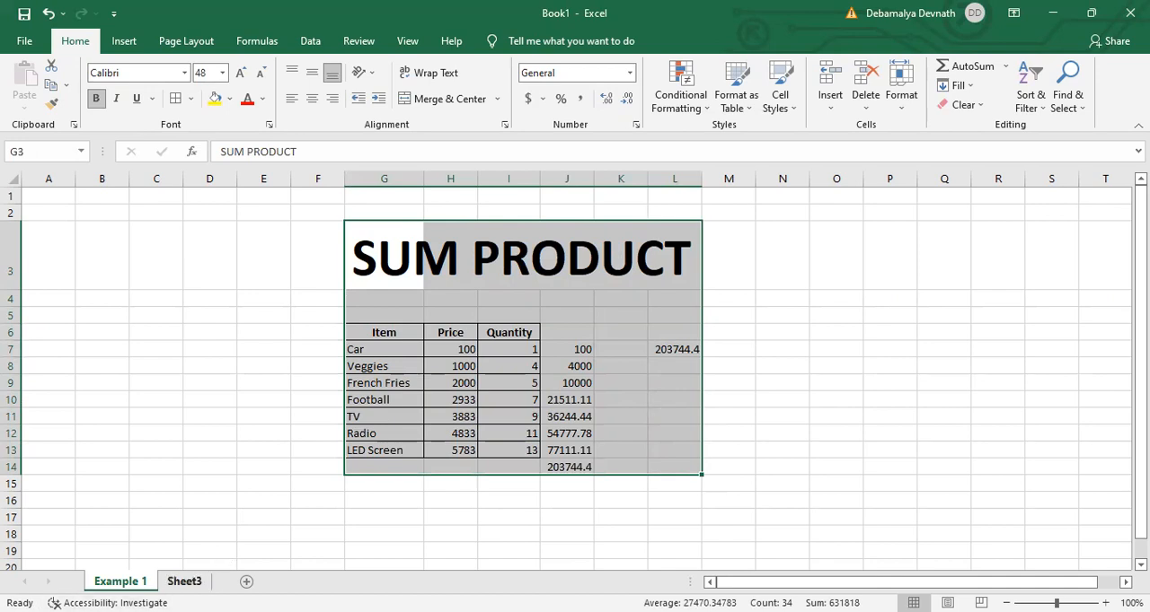
- Switch to Sheet3 and auto-fit column B to the width of the item names
click(185, 581)
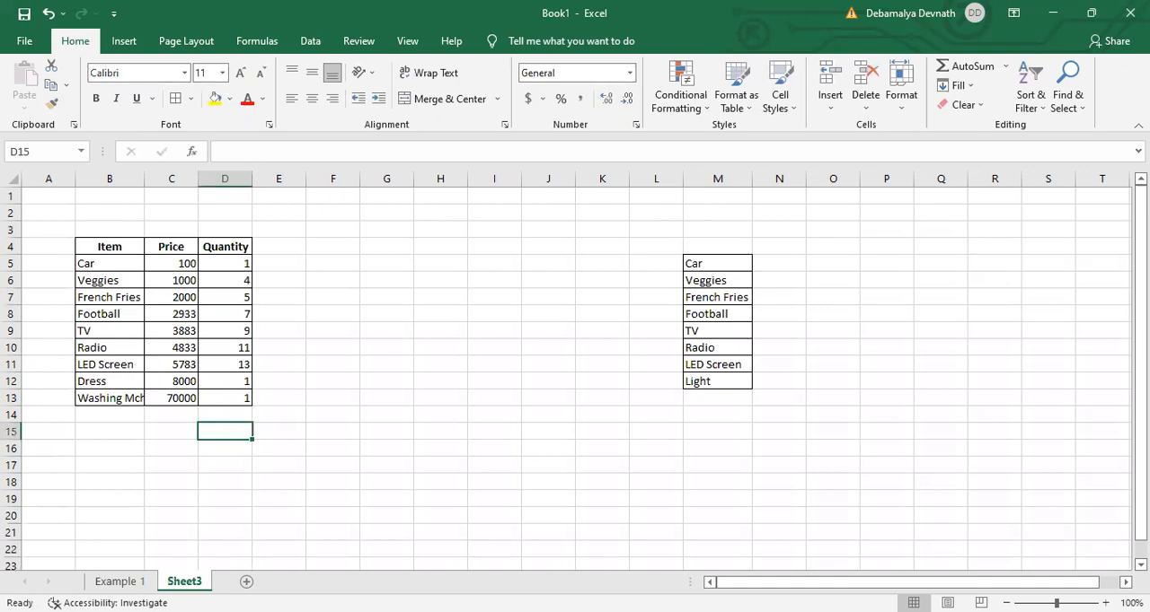
click(805, 365)
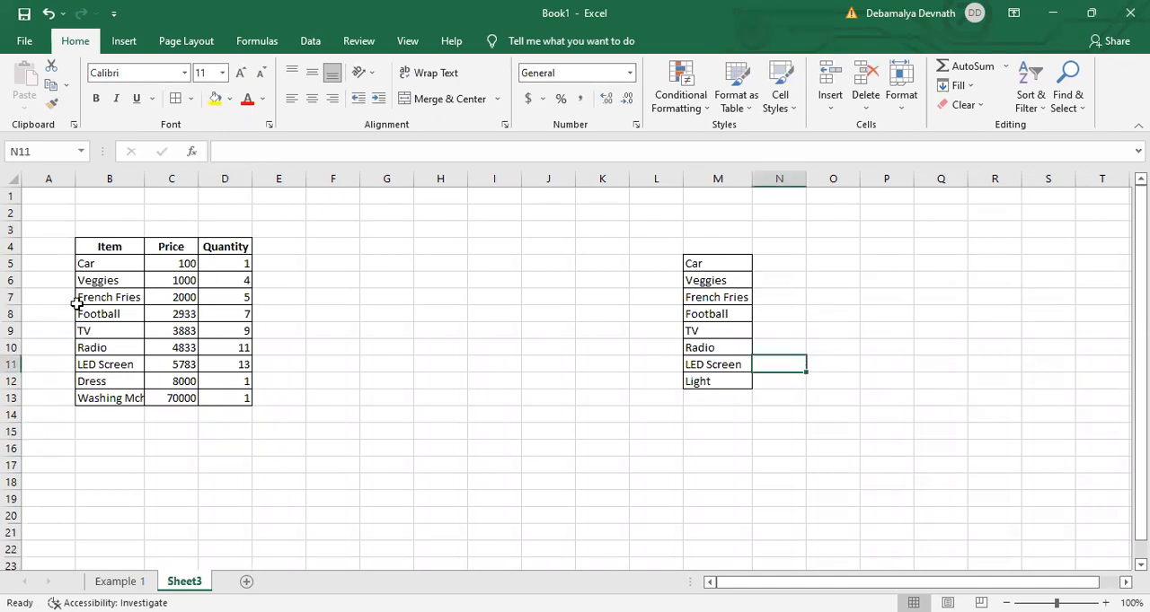
drag(111, 254, 112, 398)
double_click(149, 174)
- Examine the table's Price and Quantity columns and compare its item names in B5:B13 with the list in M5:M12
drag(208, 252, 169, 398)
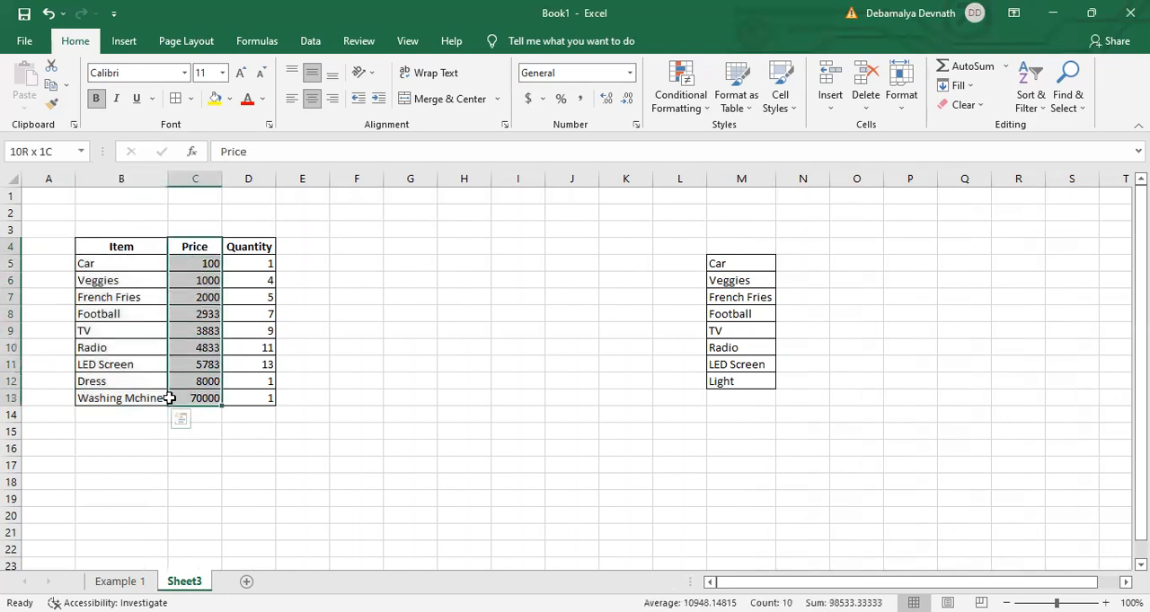
drag(242, 263, 241, 389)
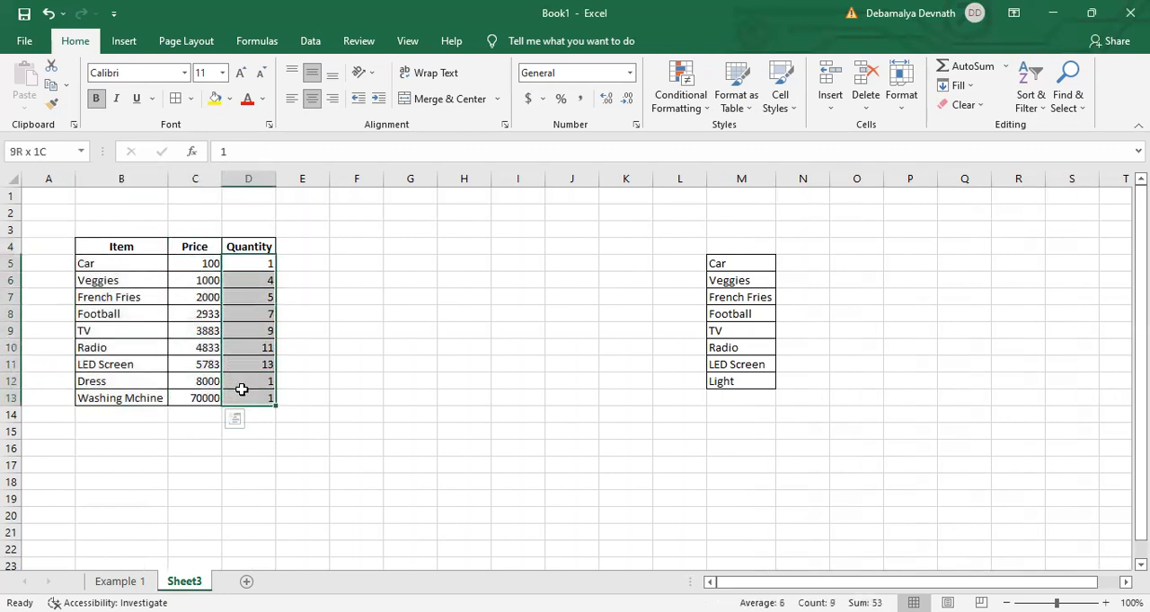
click(739, 278)
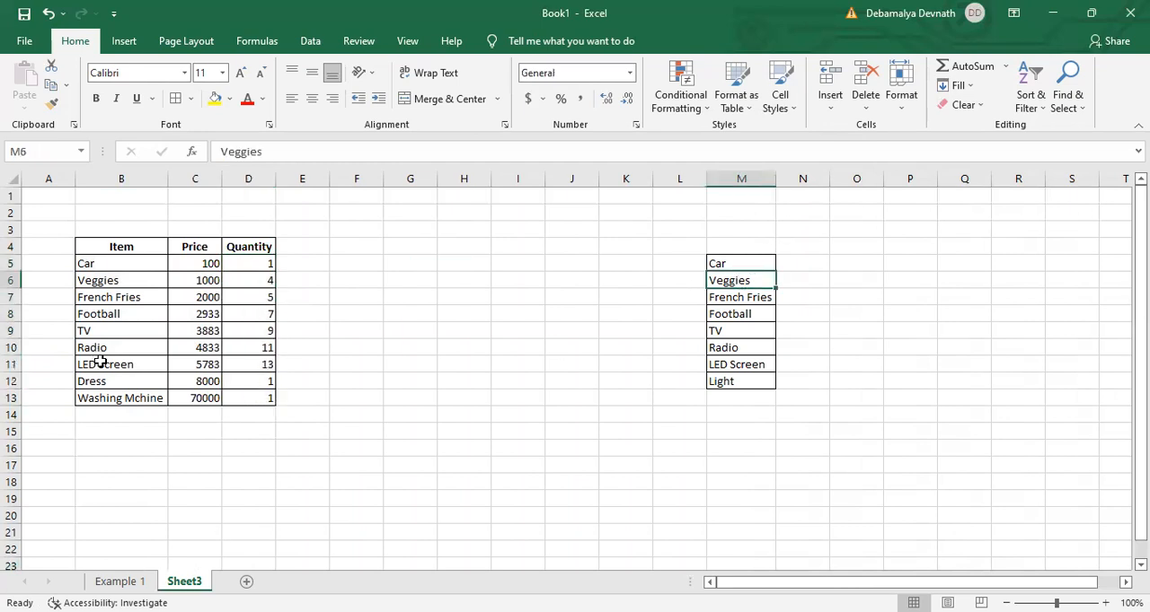
drag(116, 267, 110, 396)
drag(754, 262, 721, 395)
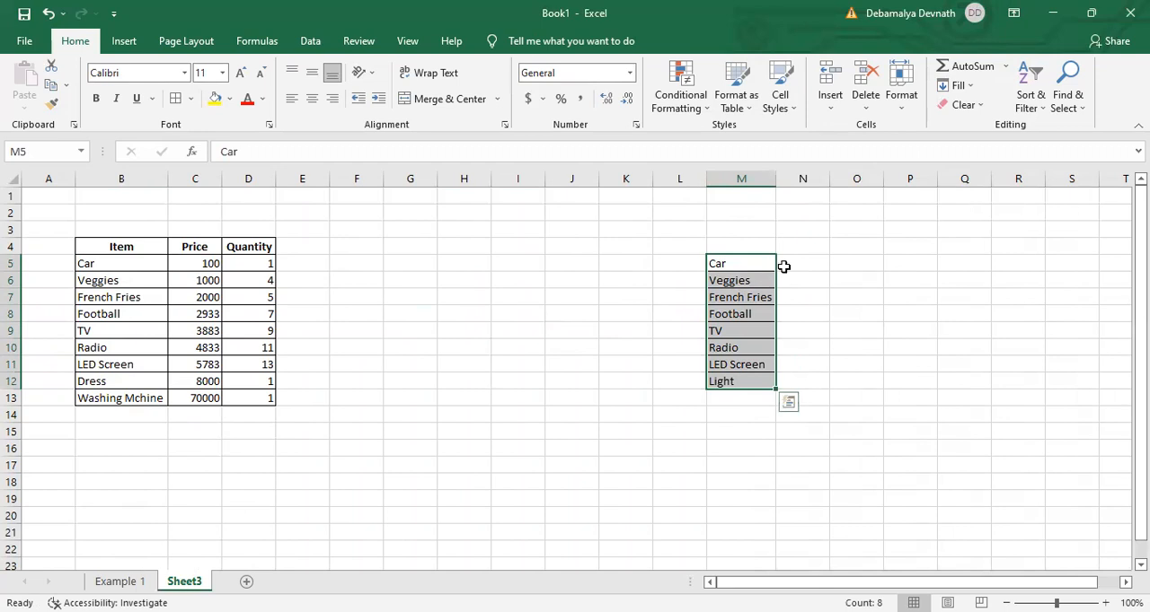
click(783, 266)
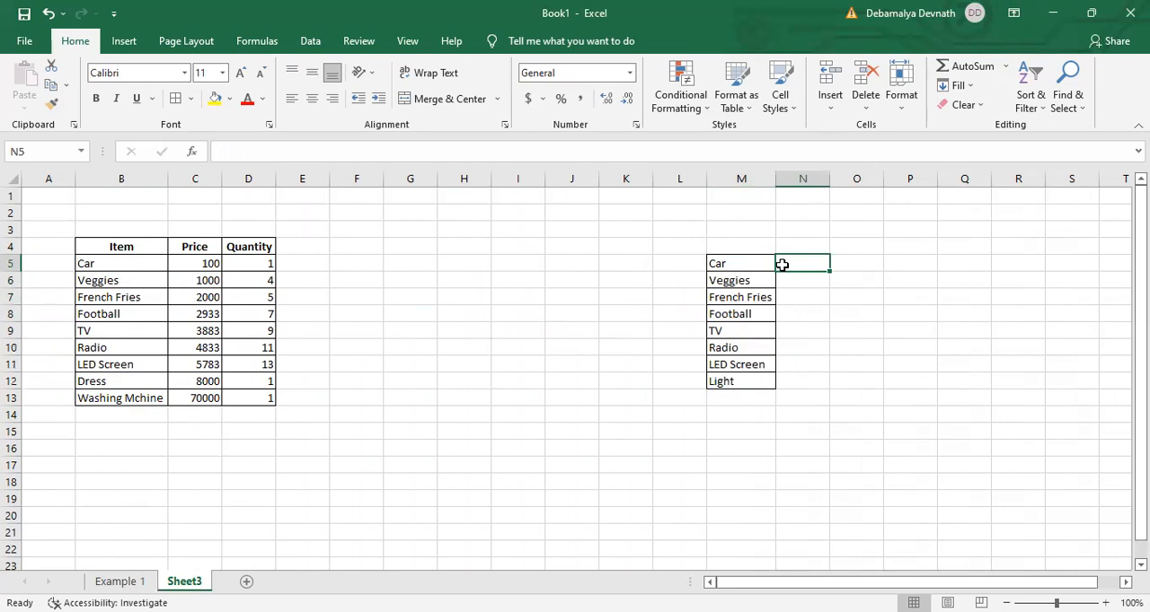
drag(741, 264, 715, 383)
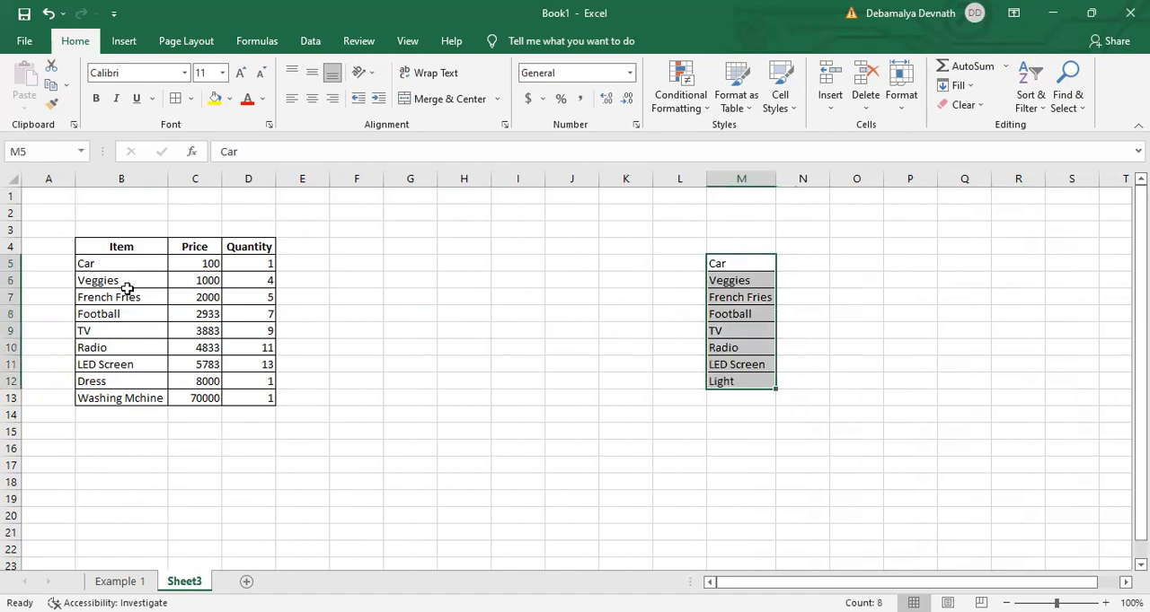
drag(122, 266, 114, 398)
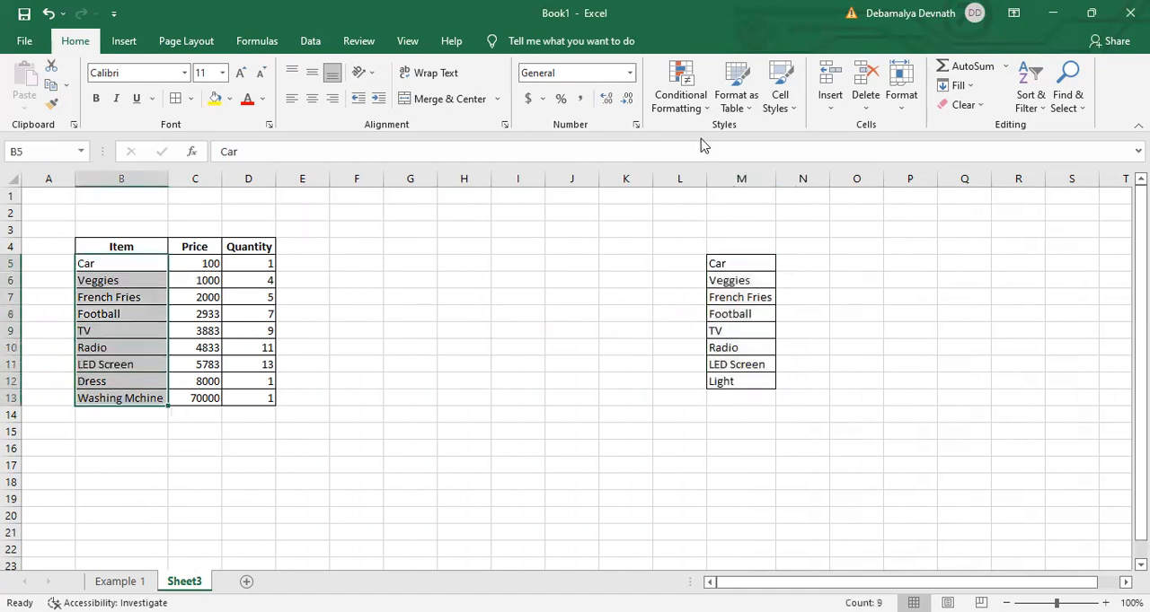
drag(738, 260, 746, 382)
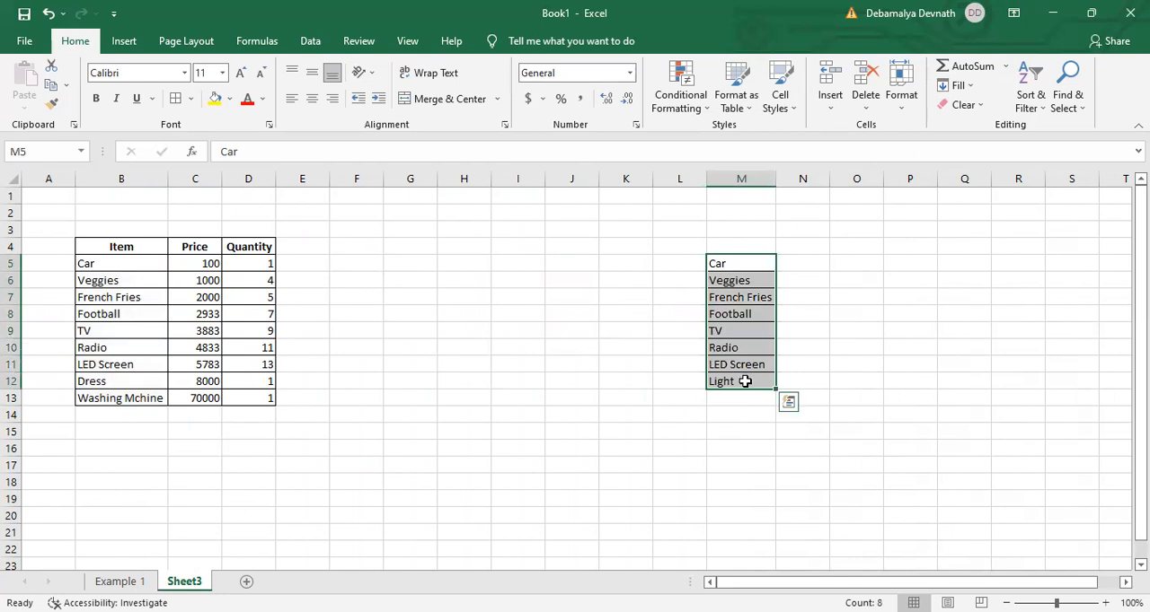
- Begin a SUMPRODUCT formula in N5 with the condition (B5:B13=M5), matching the table's item names against the first listed item
click(802, 273)
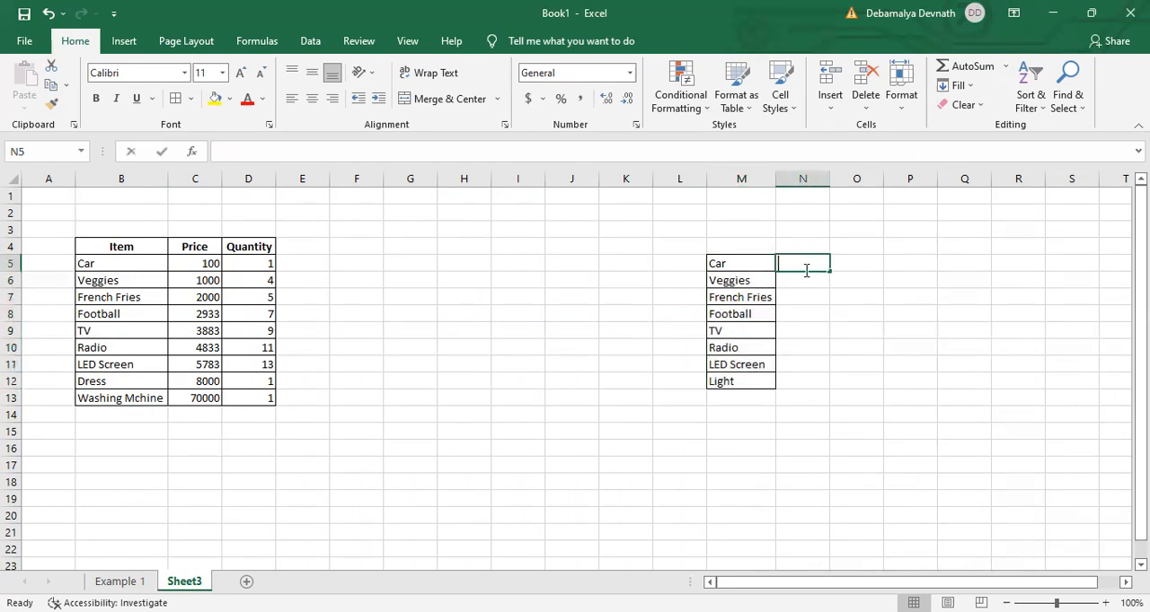
text(=)
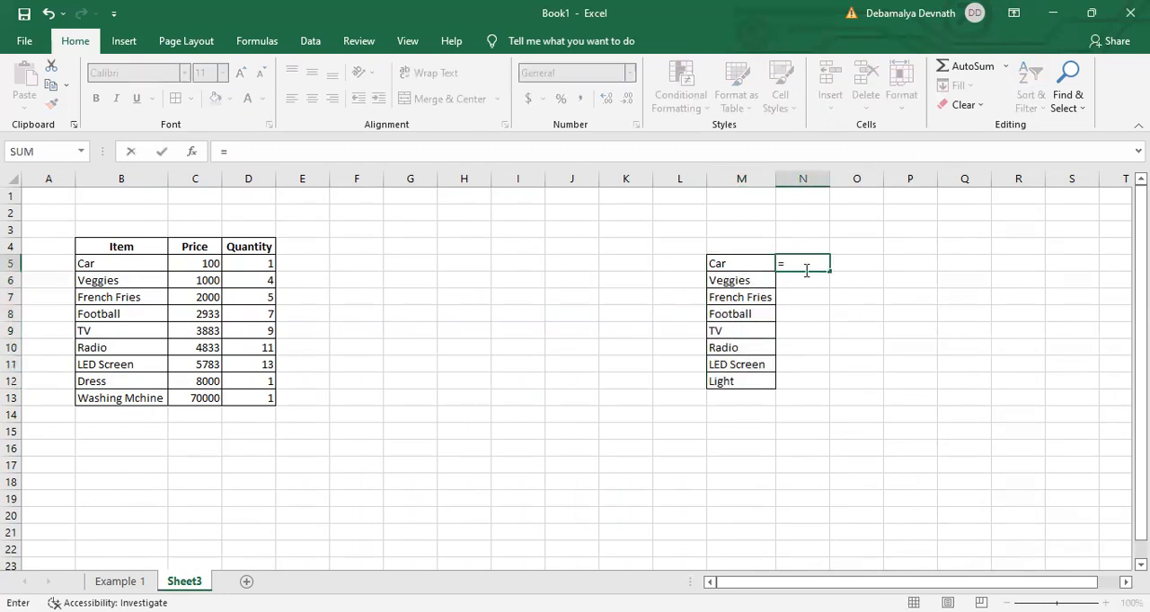
text(sump)
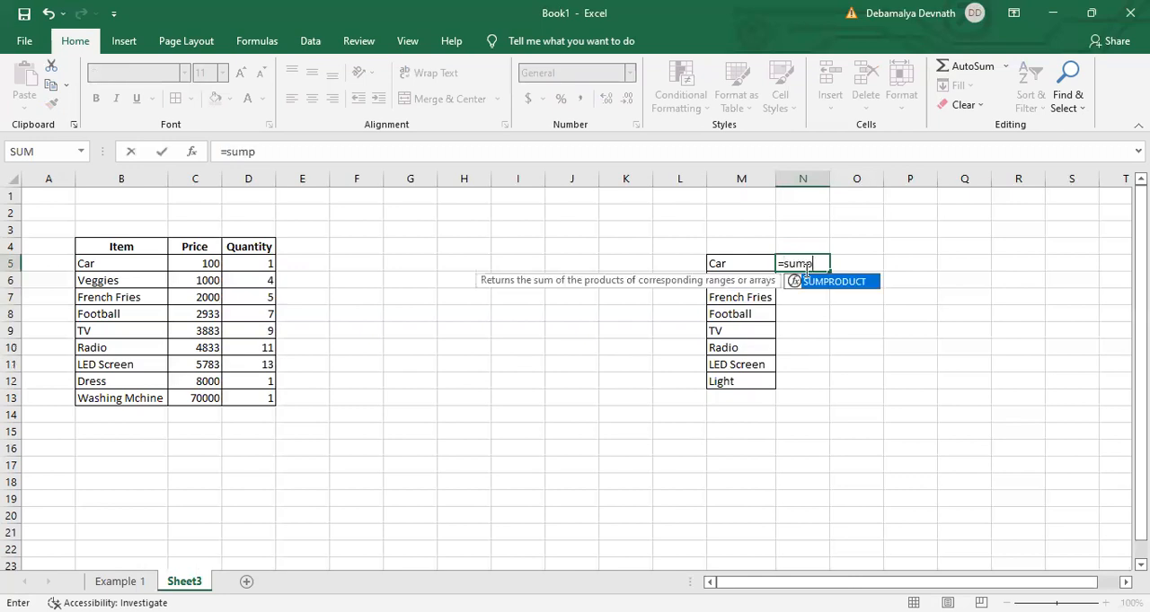
text(roduct(()
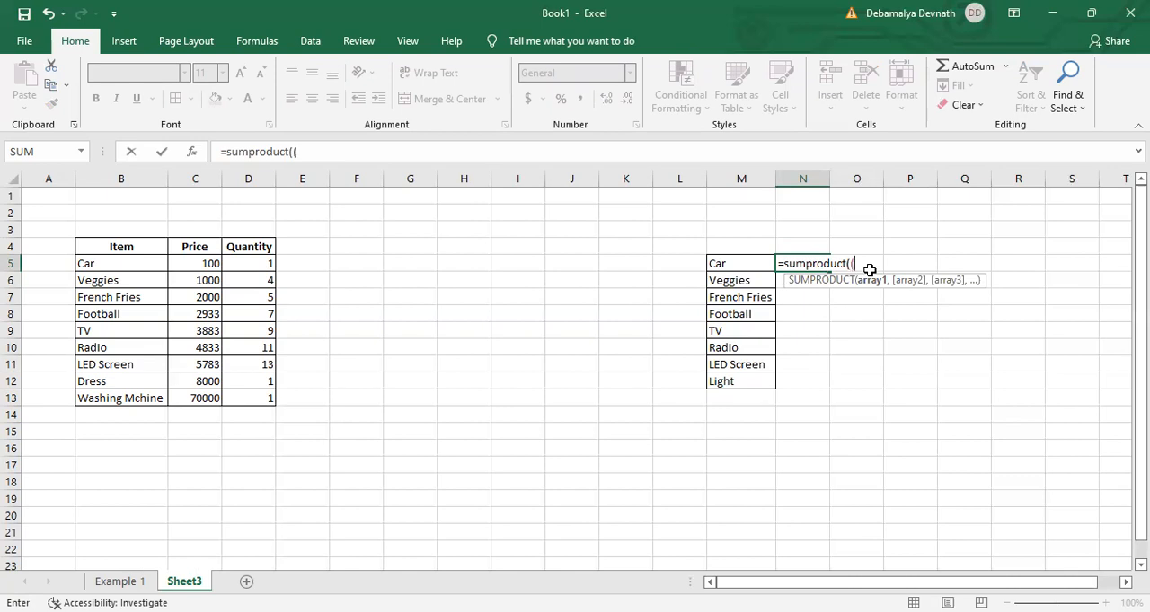
click(741, 264)
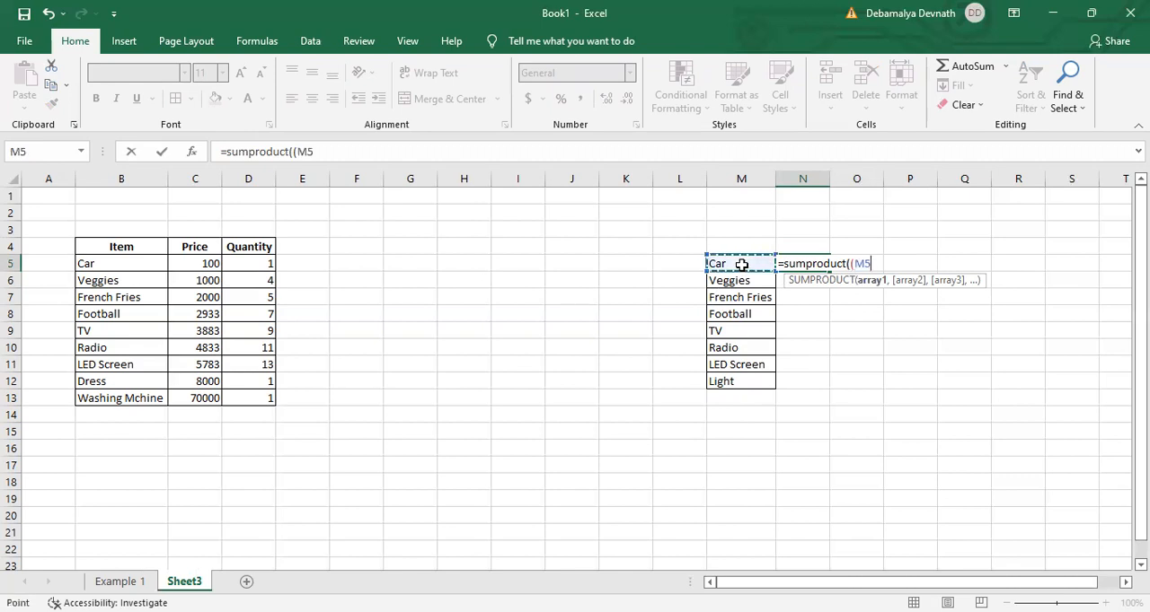
key(BackSpace)
key(BackSpace)
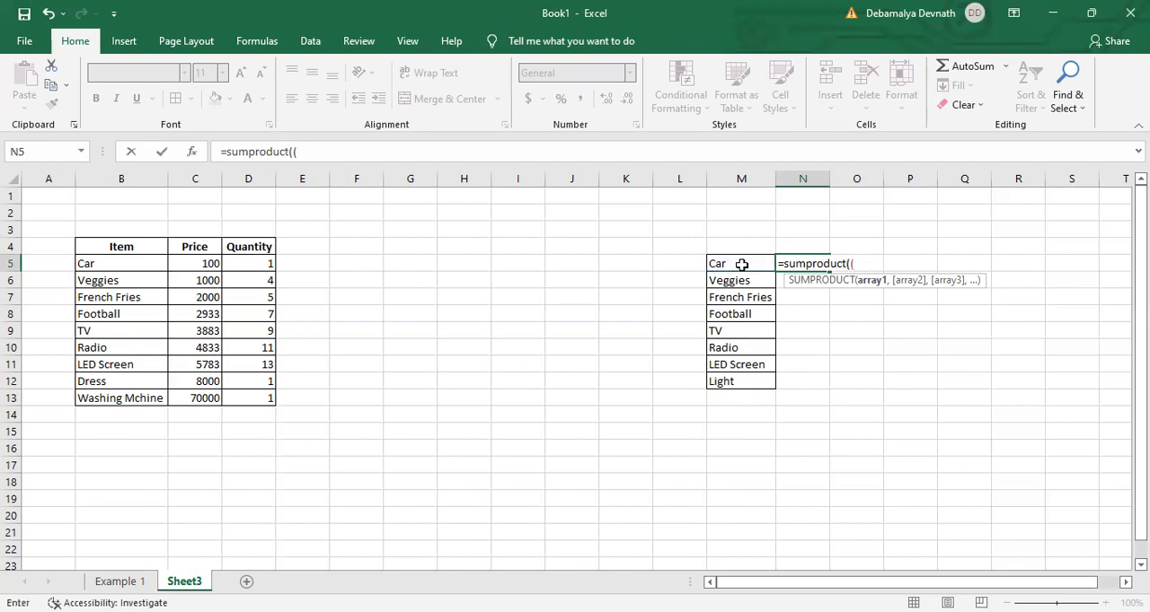
click(135, 266)
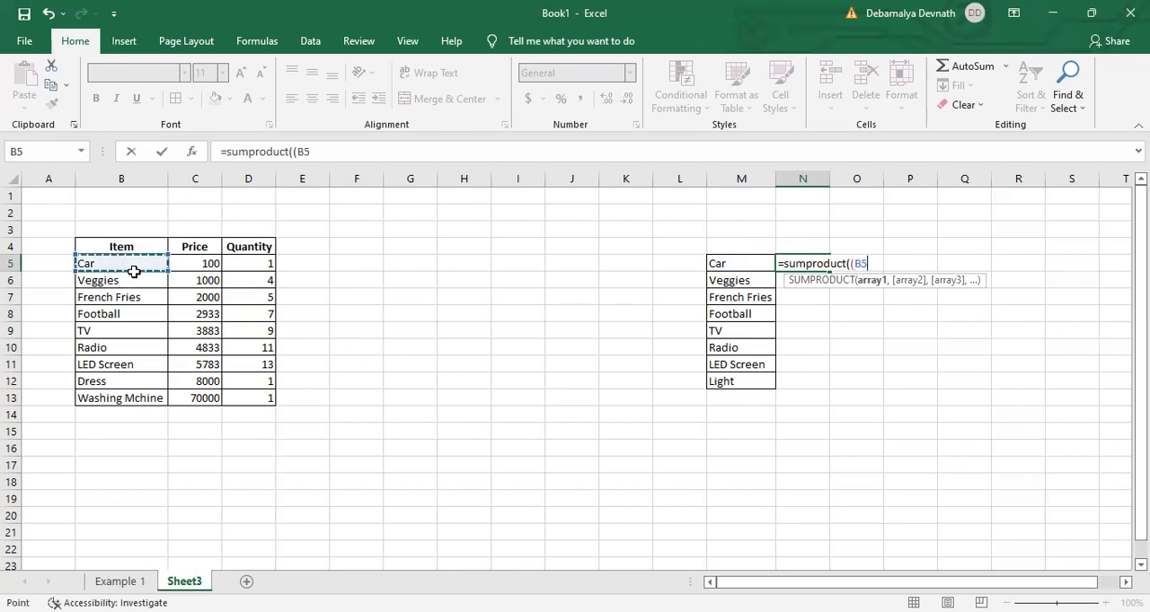
shift+click(103, 398)
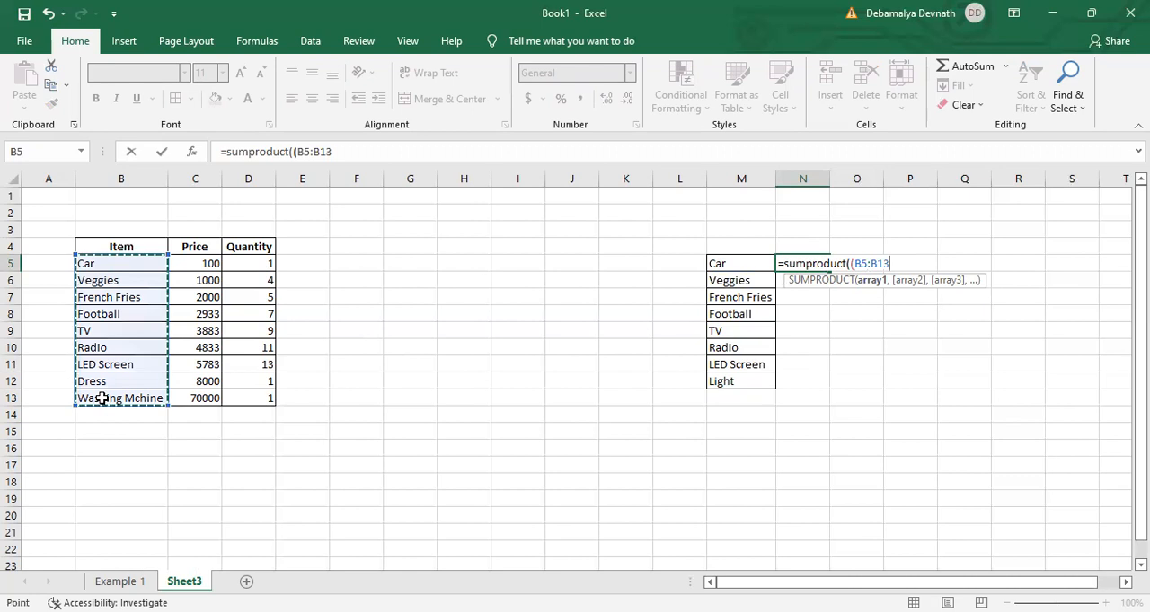
text(=)
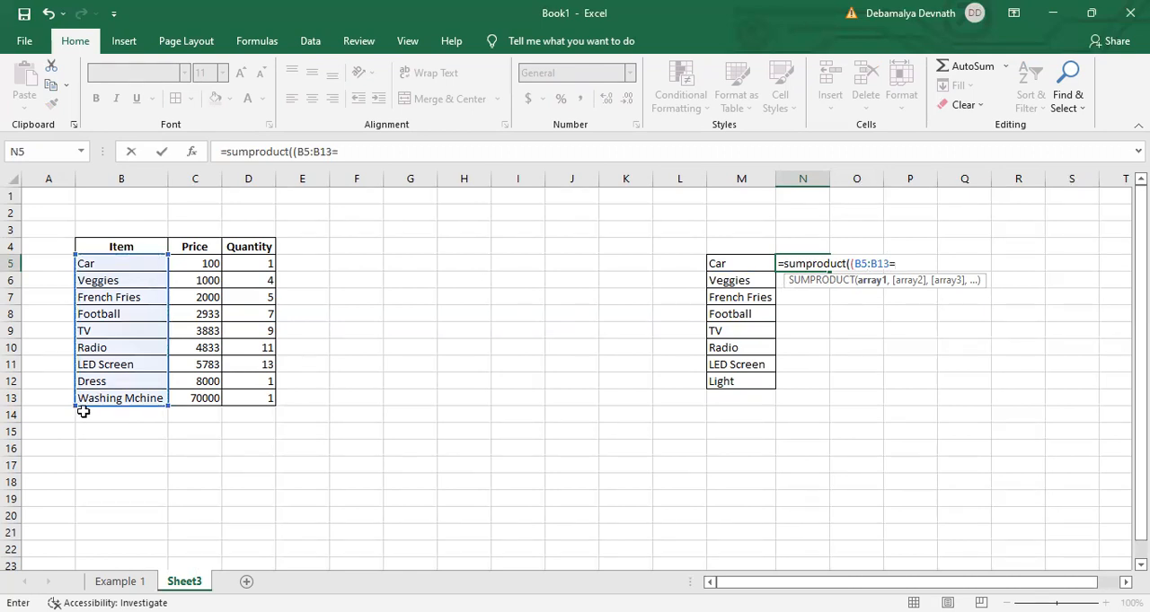
click(741, 263)
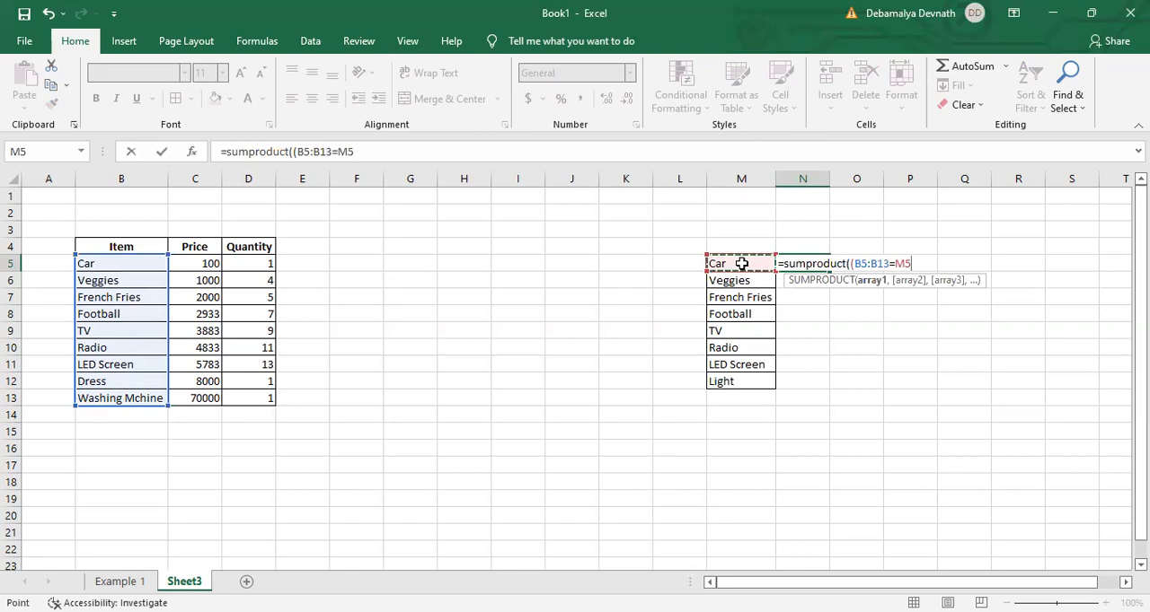
text()*)
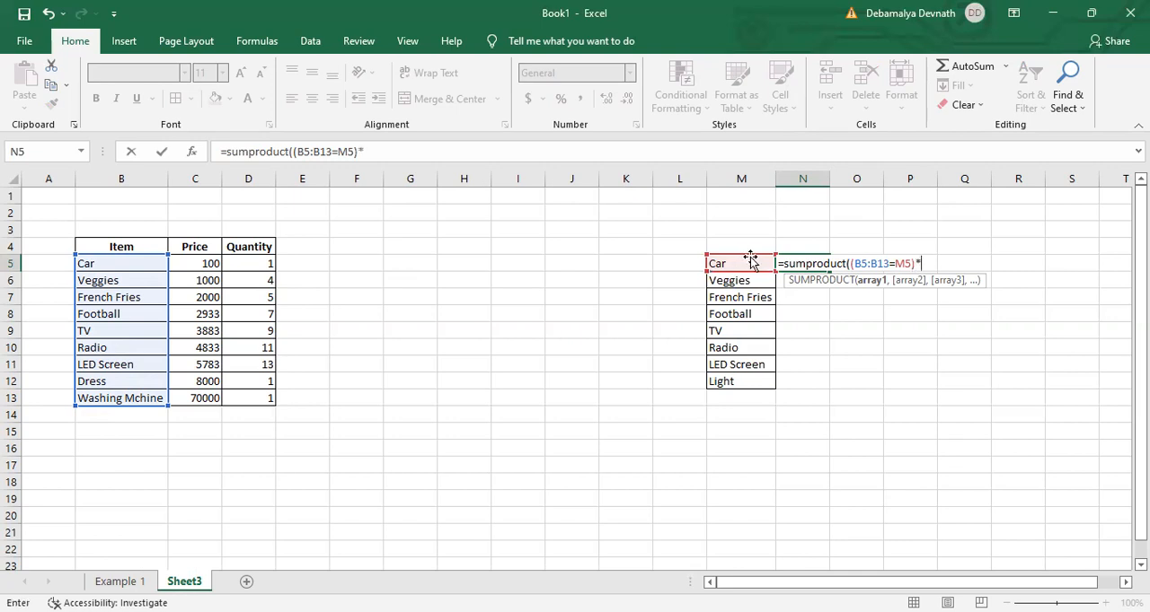
- Complete N5 as =SUMPRODUCT((B5:B13=M5)*C5:C13,D5:D13), accepting the proposed bracket correction, and clear the cell
drag(210, 267, 179, 409)
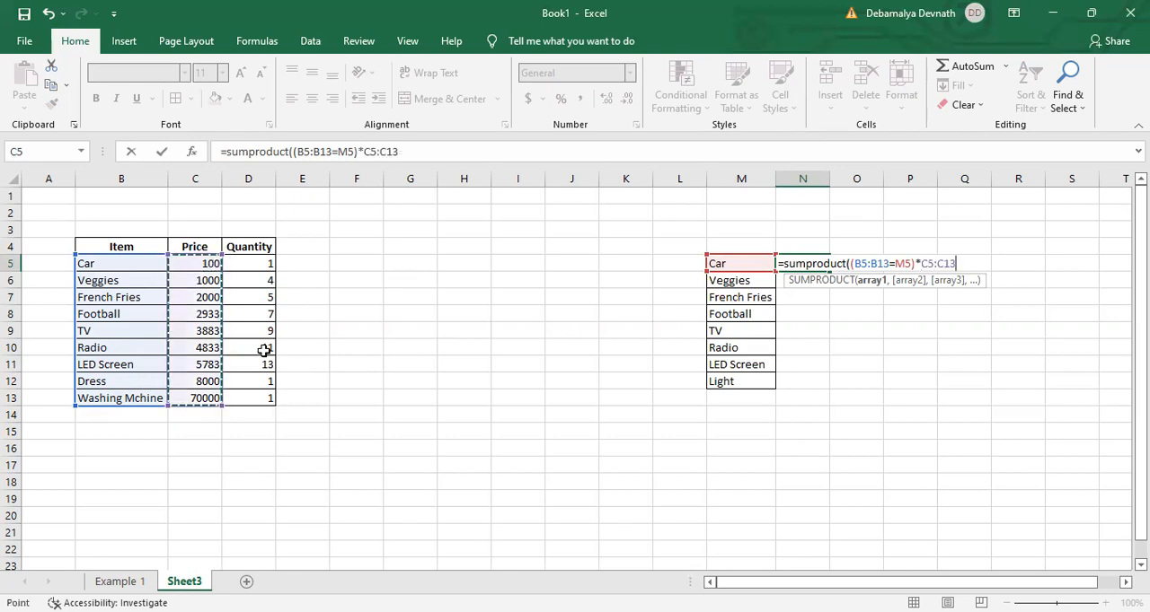
text(,)
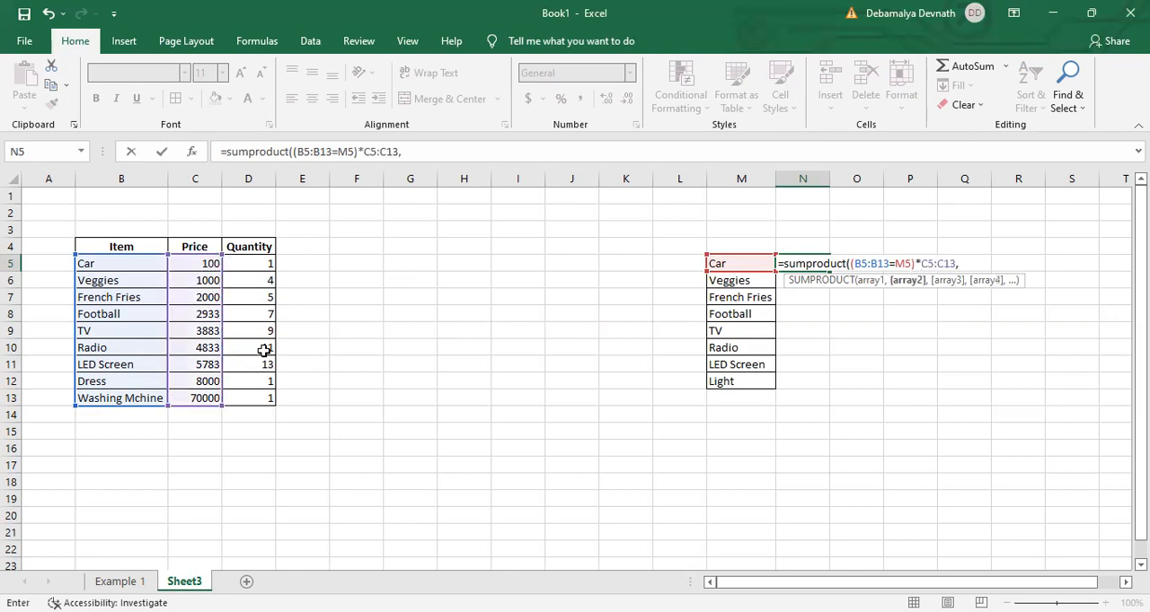
click(259, 267)
drag(259, 266, 237, 403)
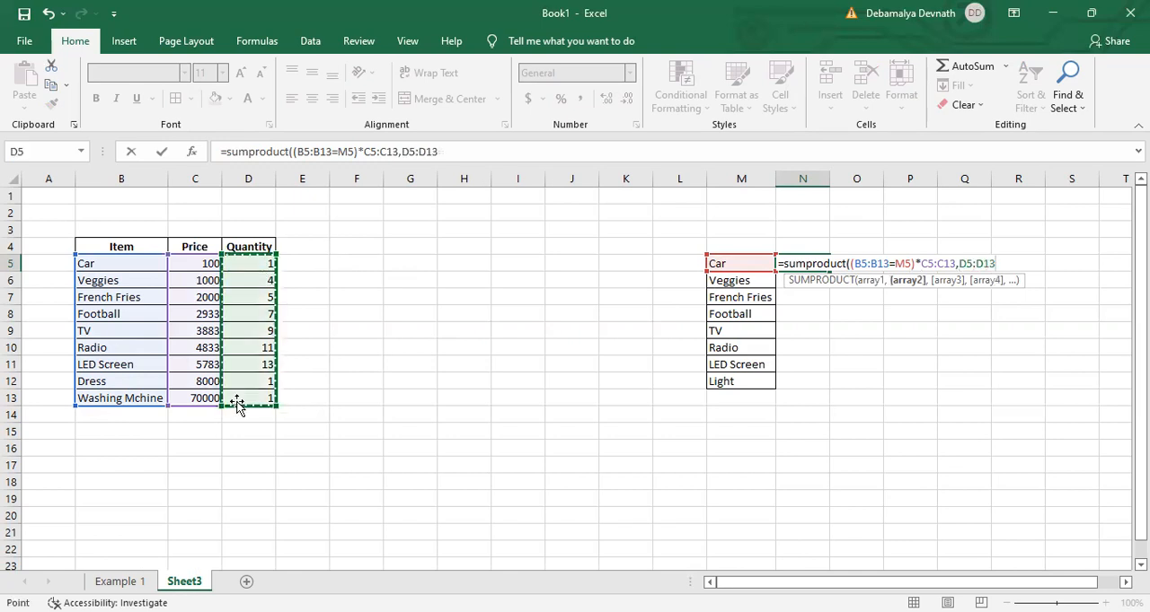
text())
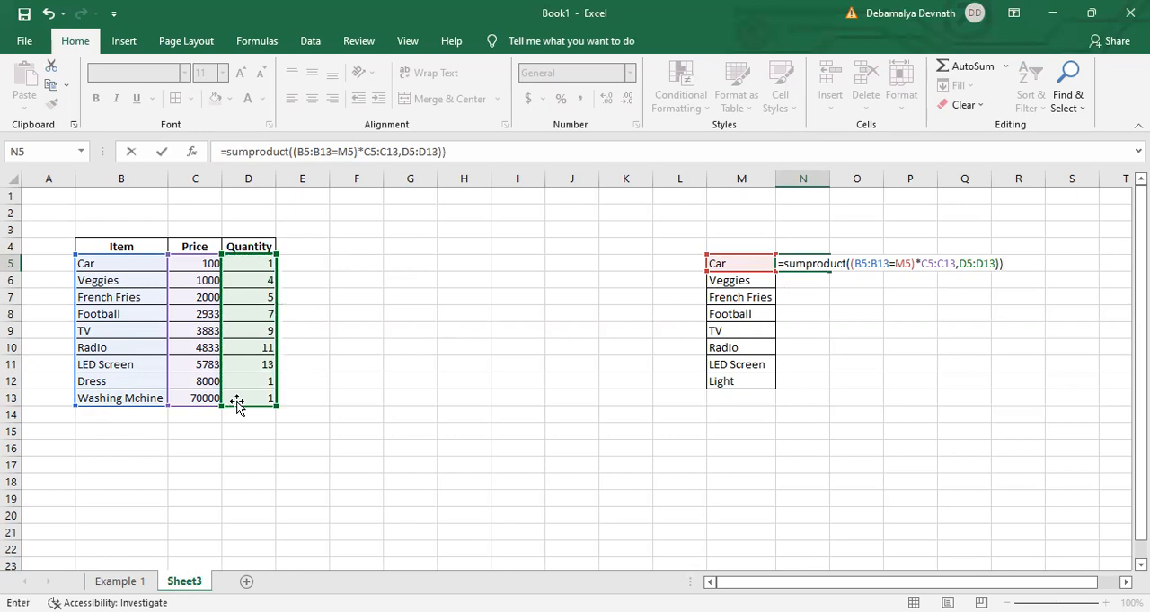
key(Return)
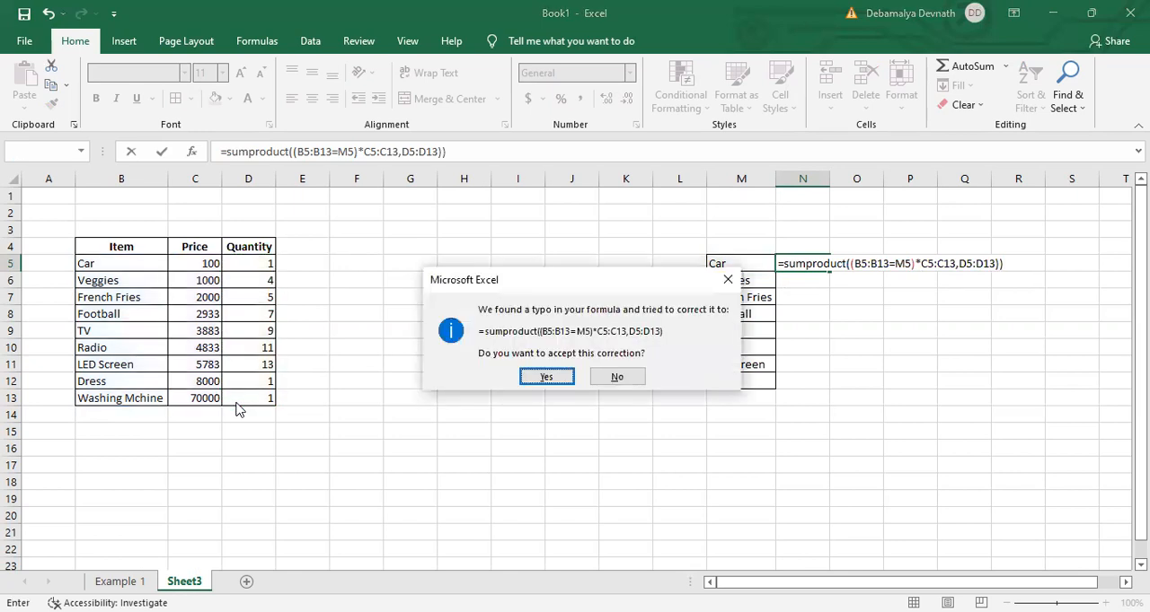
key(Return)
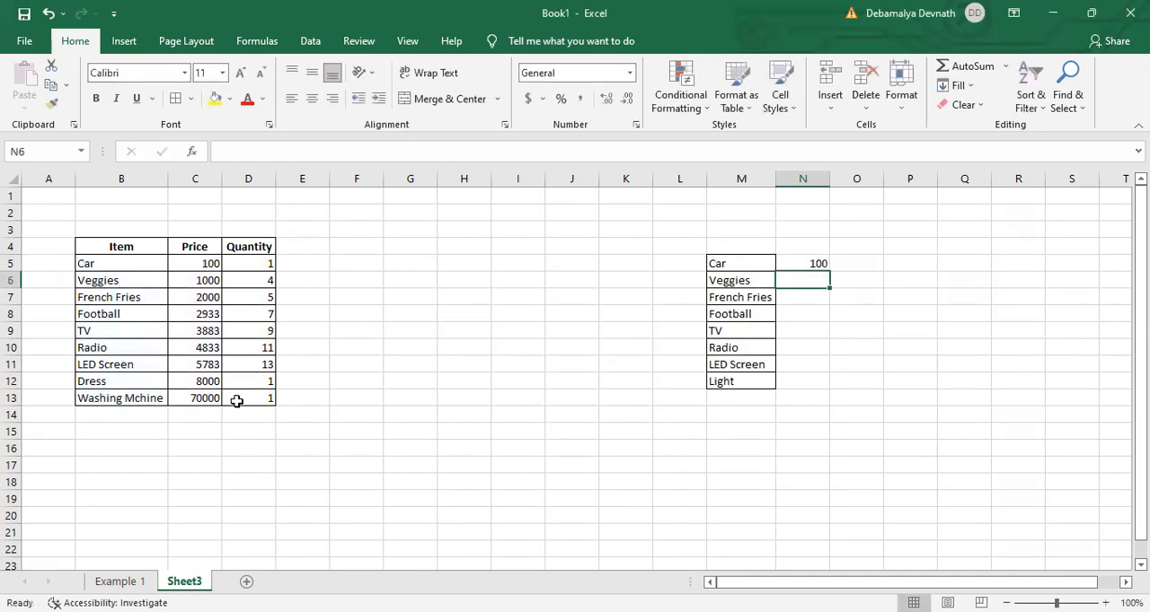
click(805, 263)
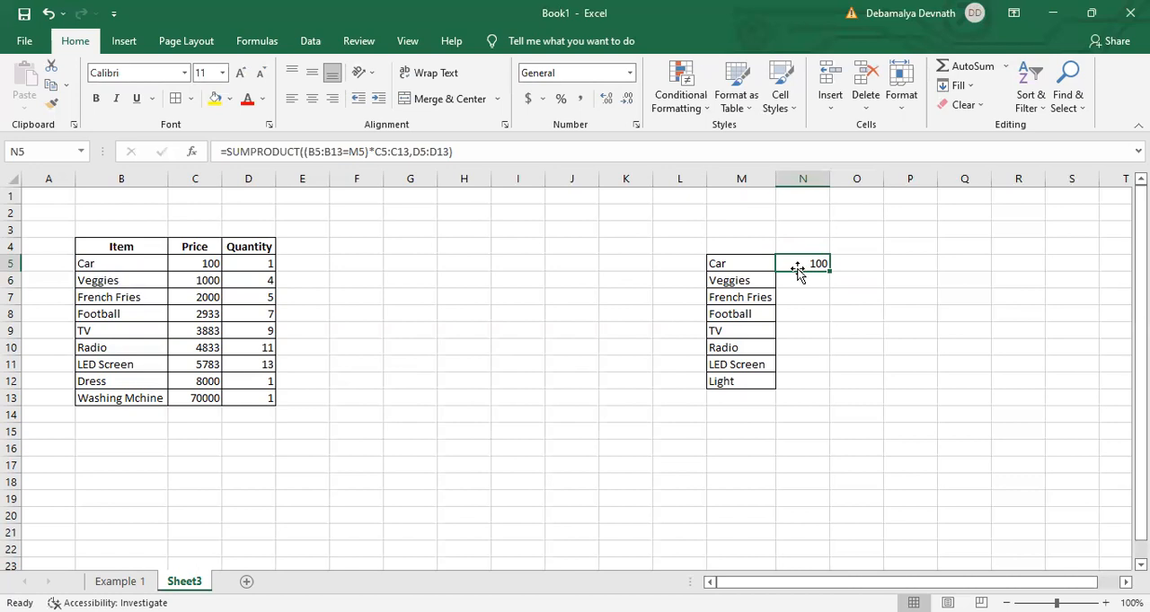
key(Delete)
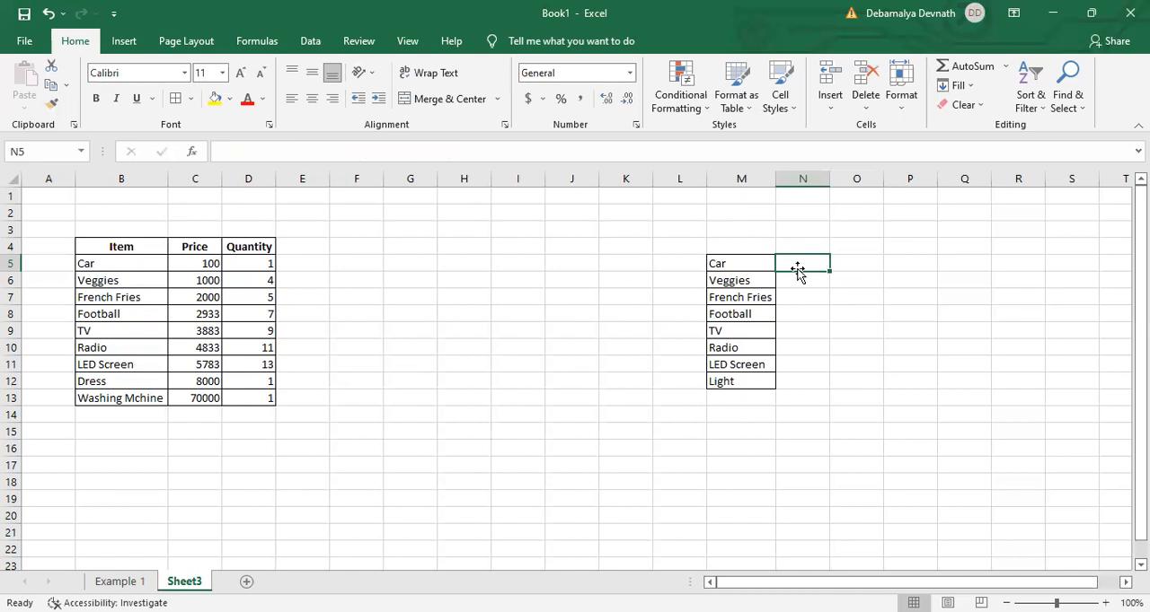
- Start =sumproduct((B5:B13=M5)* in the empty cell N5, comparing the table's items with the Car entry in M5
text(=)
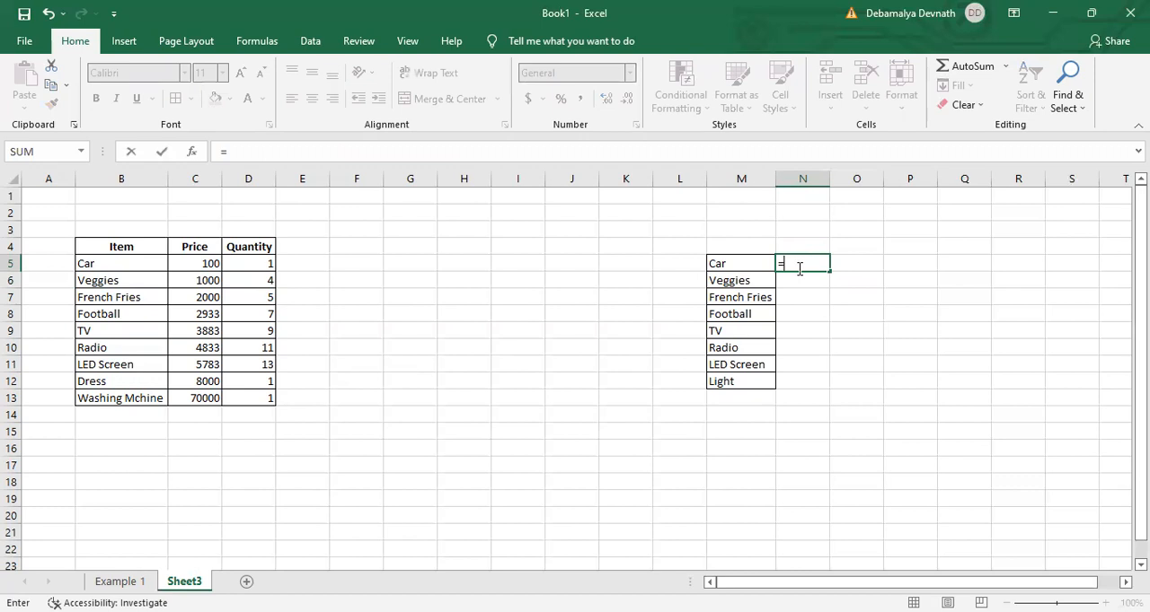
text(sumproduct(()
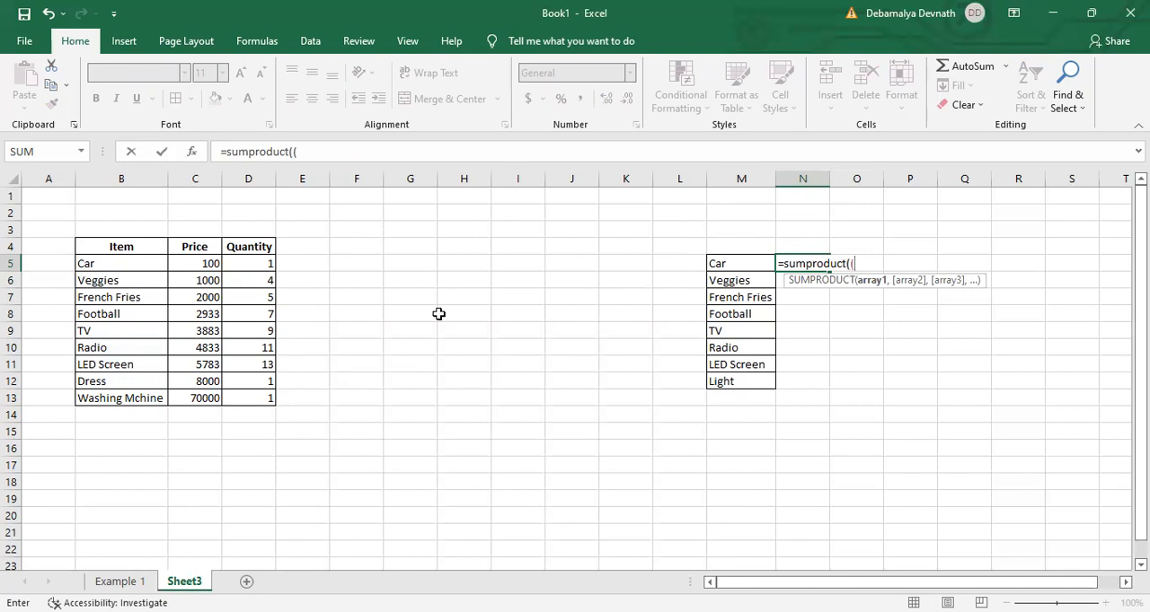
click(155, 270)
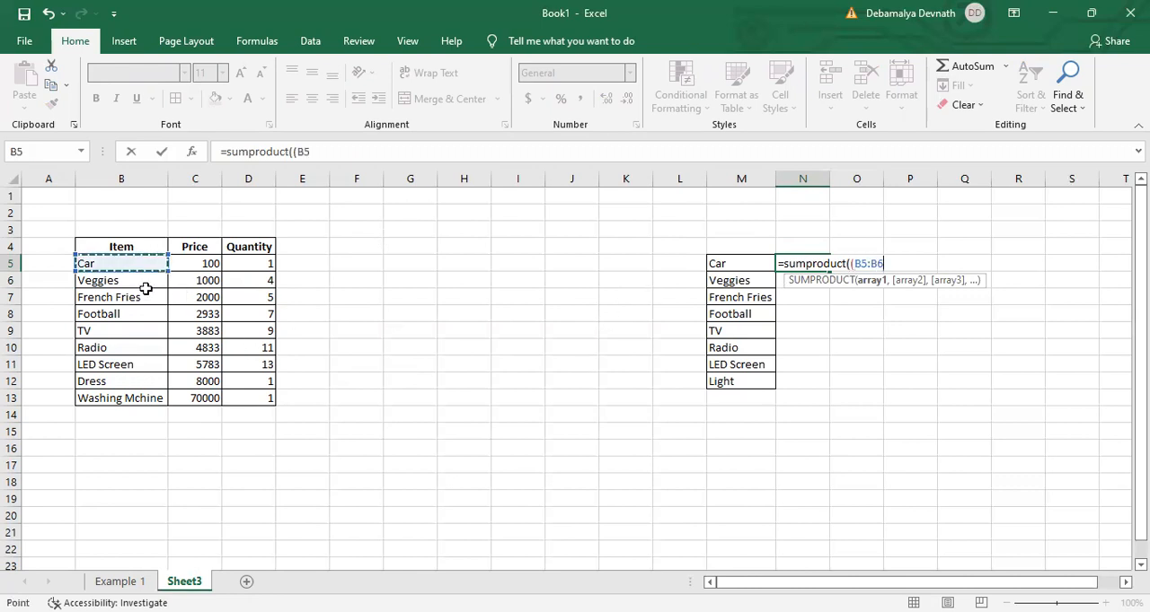
drag(102, 386, 106, 406)
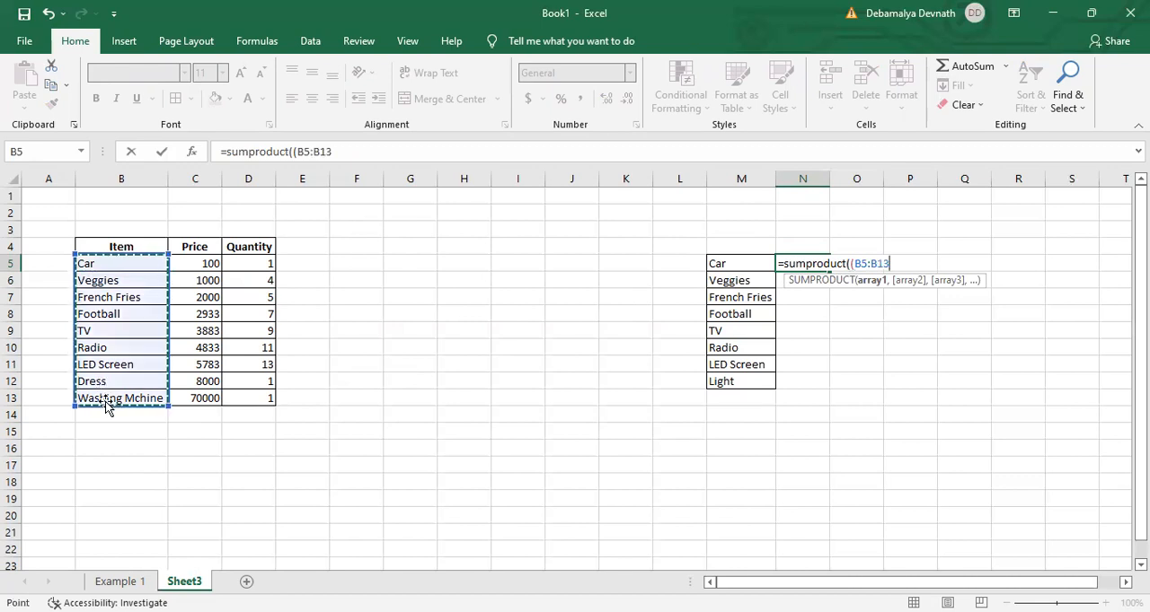
text(=)
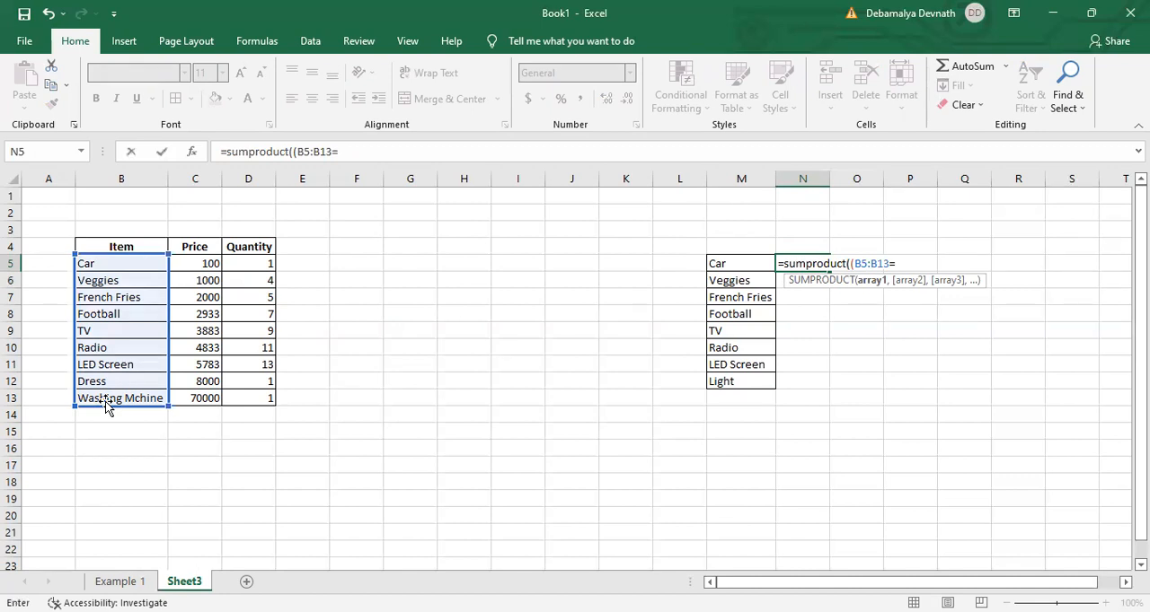
click(724, 262)
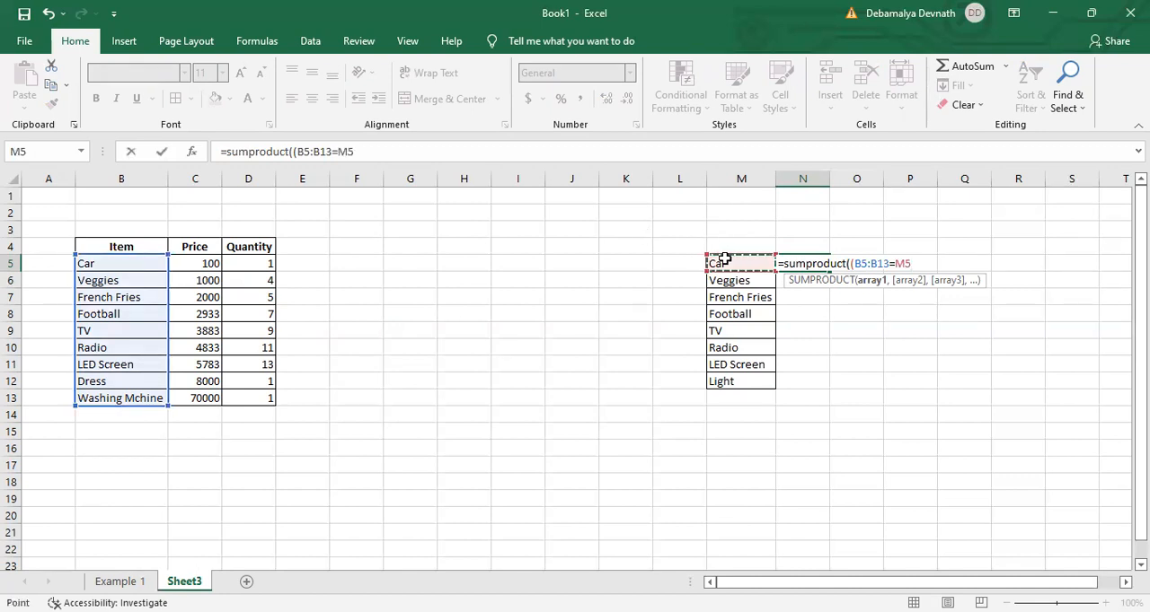
text()*)
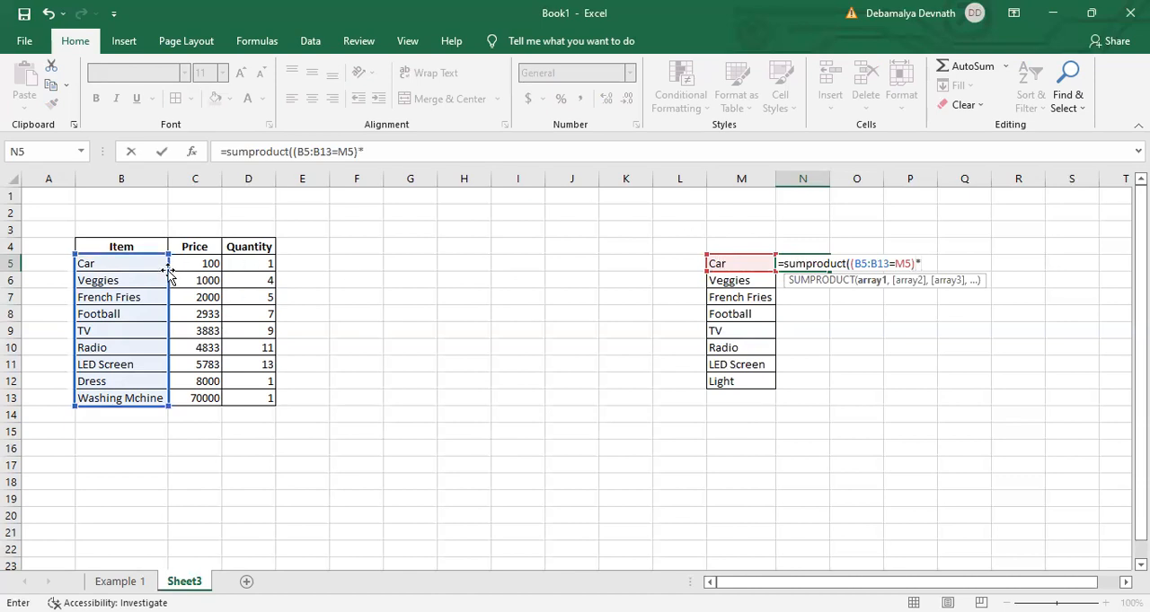
- Finish the N5 formula with prices C5:C13 and quantities D5:D13, giving =SUMPRODUCT((B5:B13=M5)*C5:C13,D5:D13)
click(192, 263)
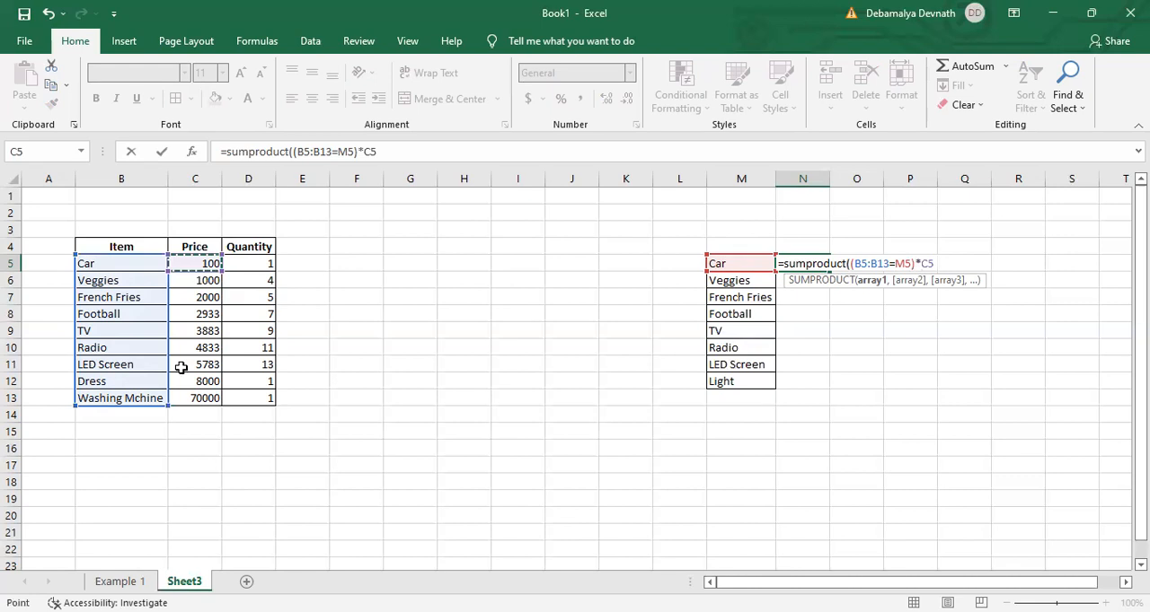
drag(181, 389, 180, 391)
text(,)
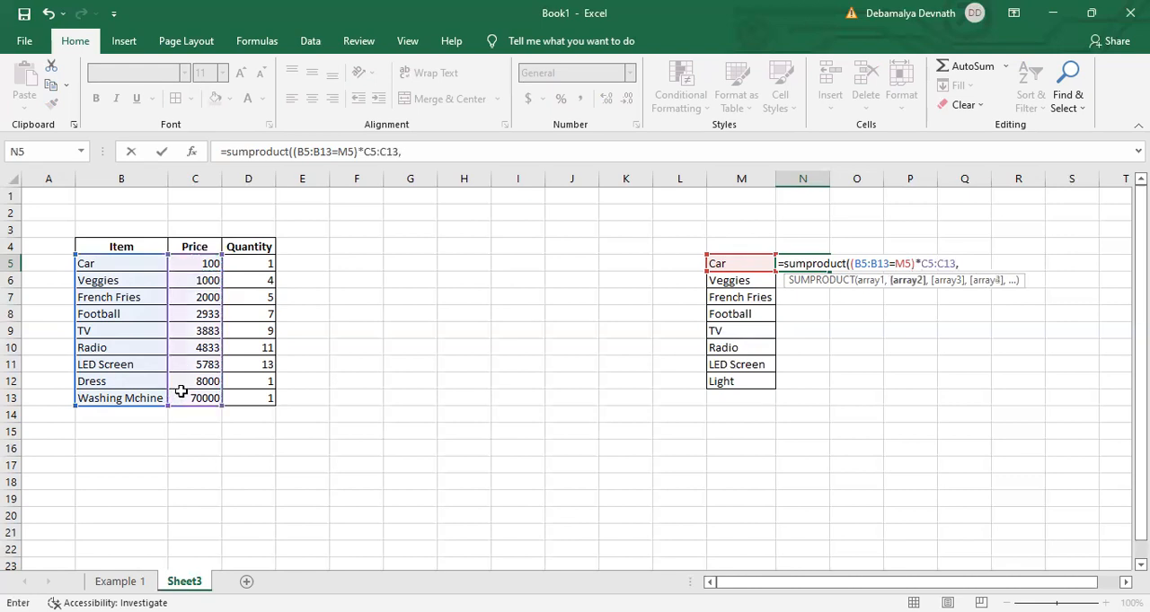
drag(270, 261, 261, 399)
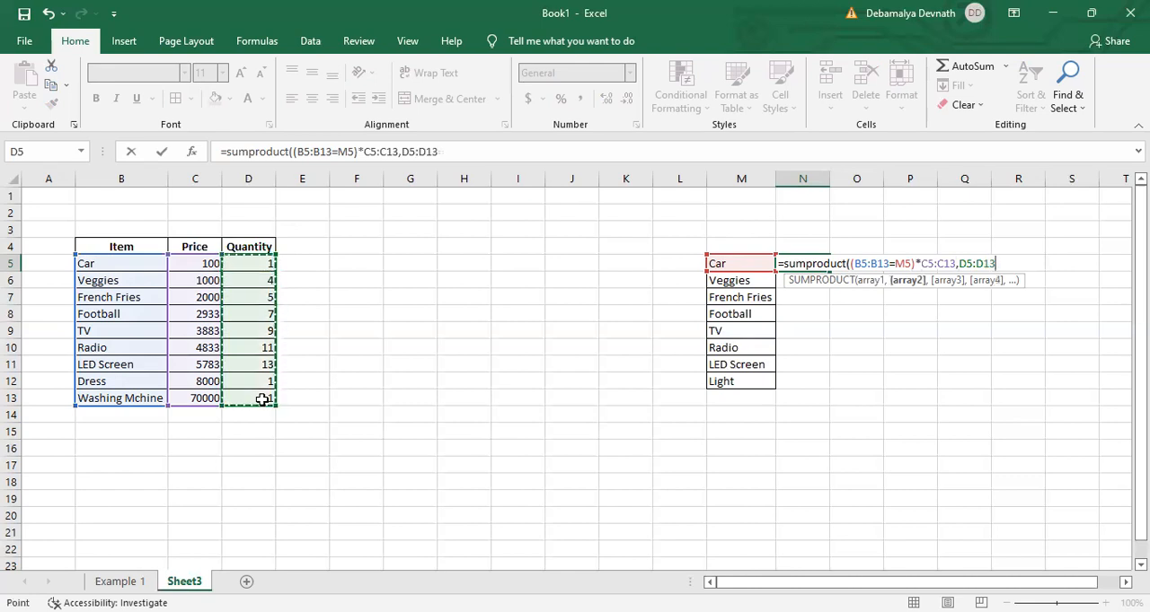
text())
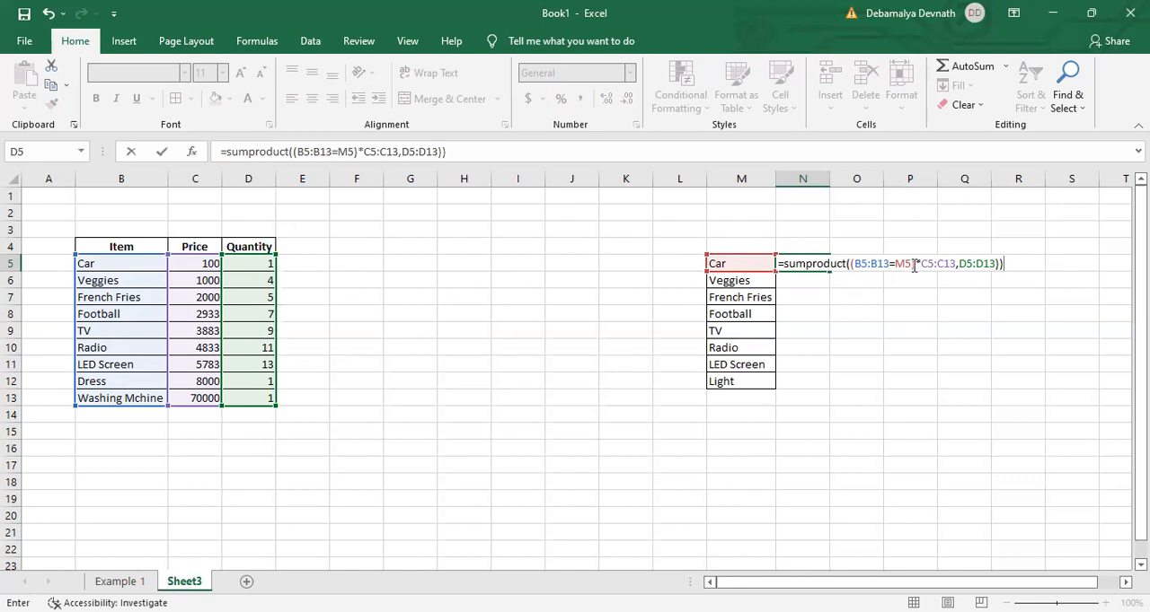
key(Return)
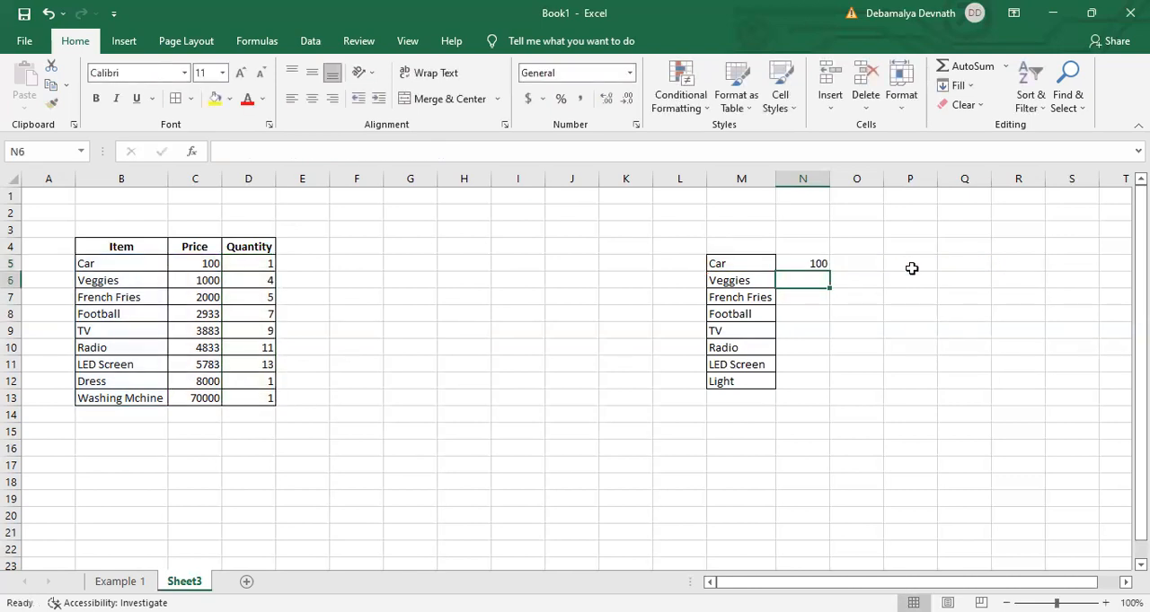
- Fill the N5 formula down to N12 for every item in the second list
click(816, 264)
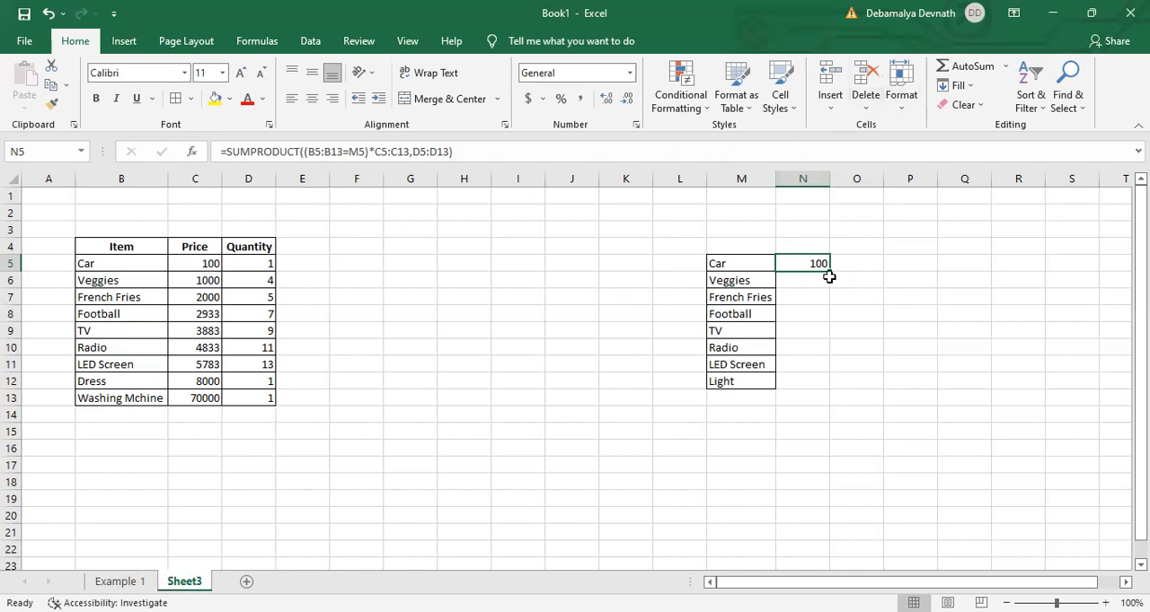
drag(831, 273, 787, 385)
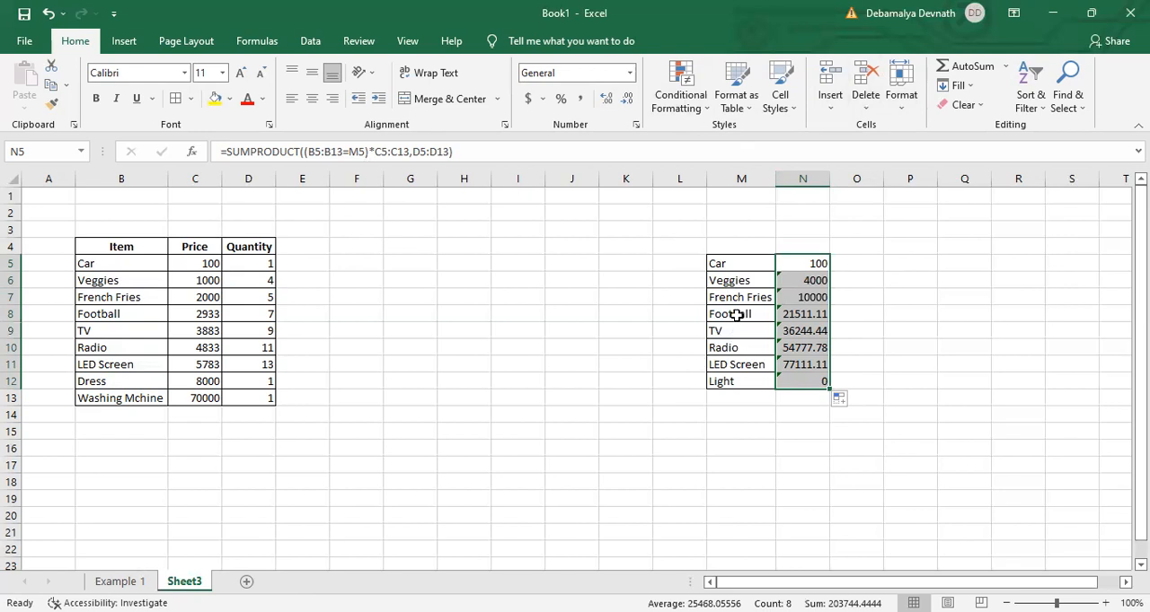
- Examine the Light result in N12 and check whether Light occurs among the table's items in B5:B13
click(802, 377)
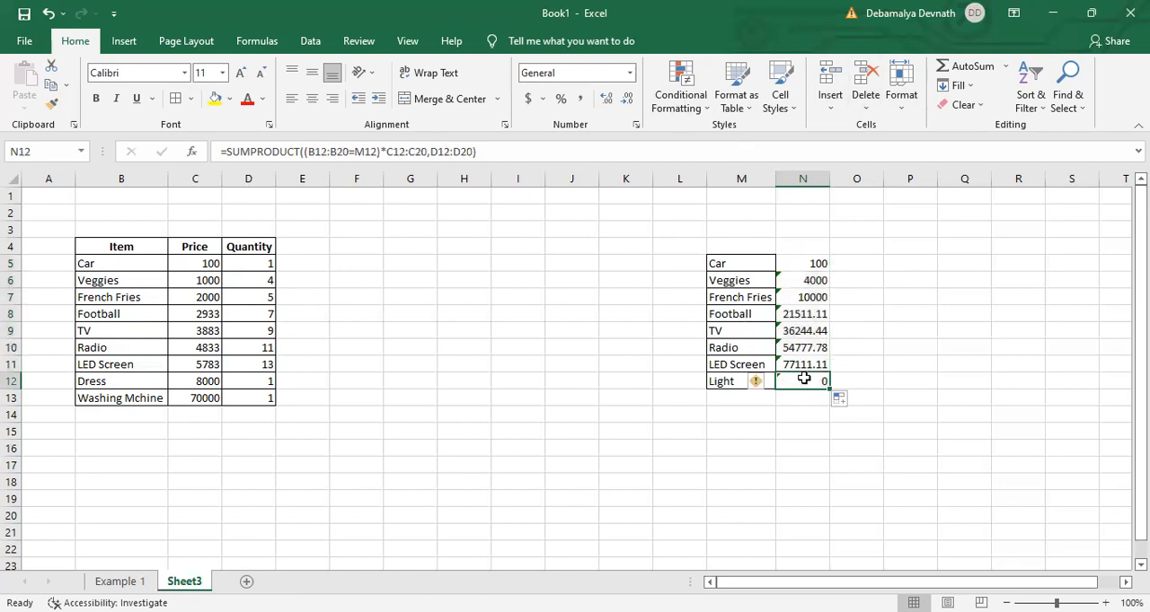
click(734, 384)
key(Right)
drag(132, 261, 130, 395)
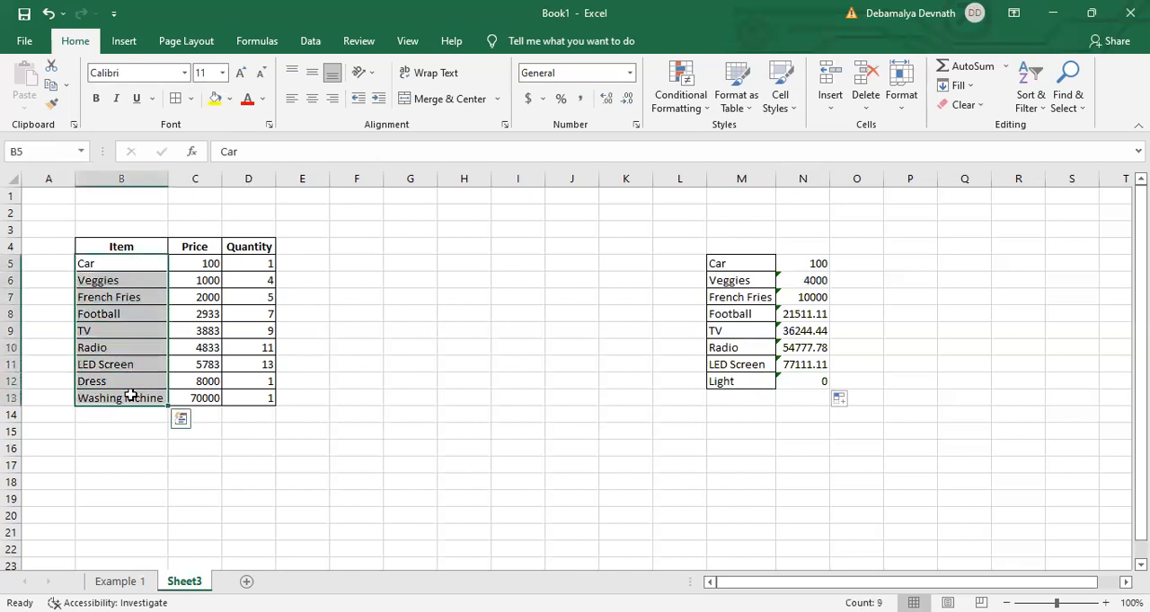
- Inspect the formula behind the Light total in N12
click(742, 395)
click(743, 385)
click(801, 381)
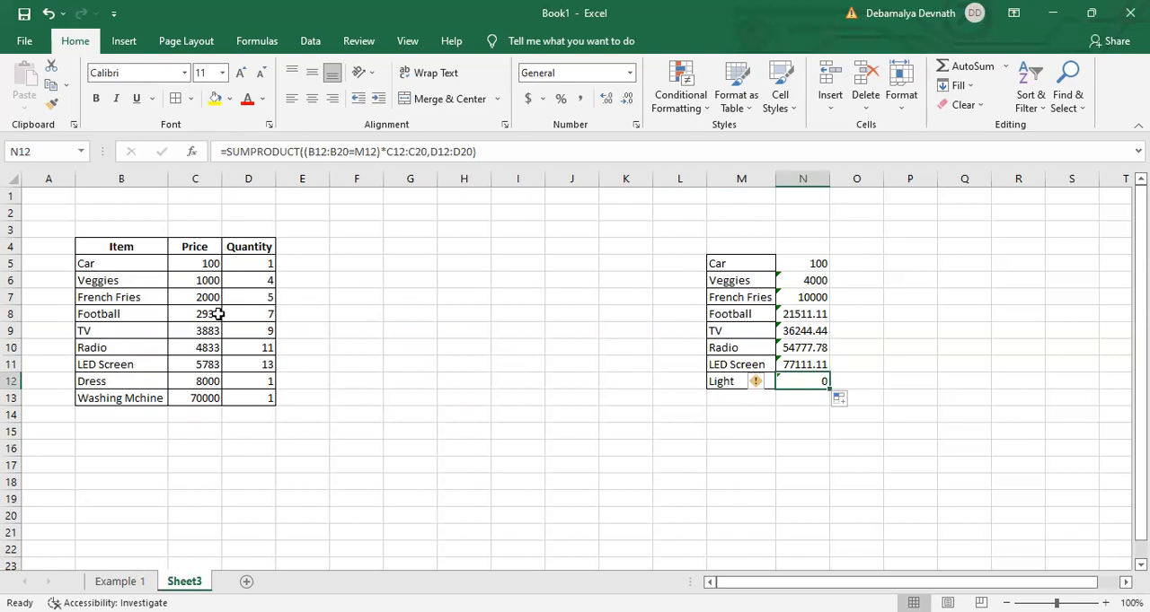
- Calculate Football's price times quantity in E8 with the formula =C8*D8
click(303, 312)
text(=)
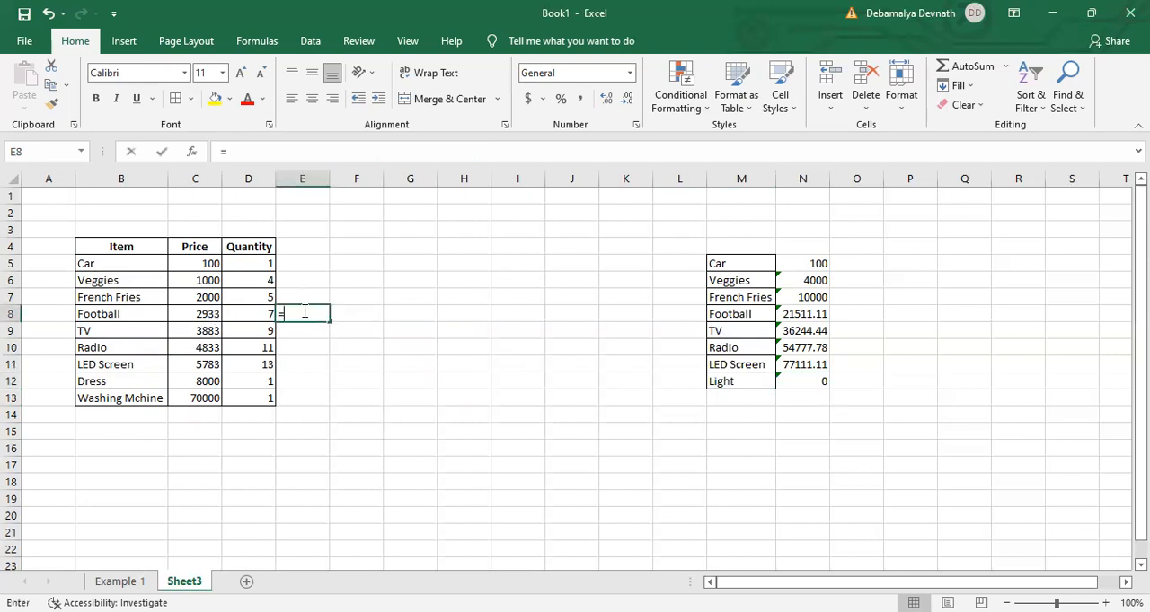
click(211, 318)
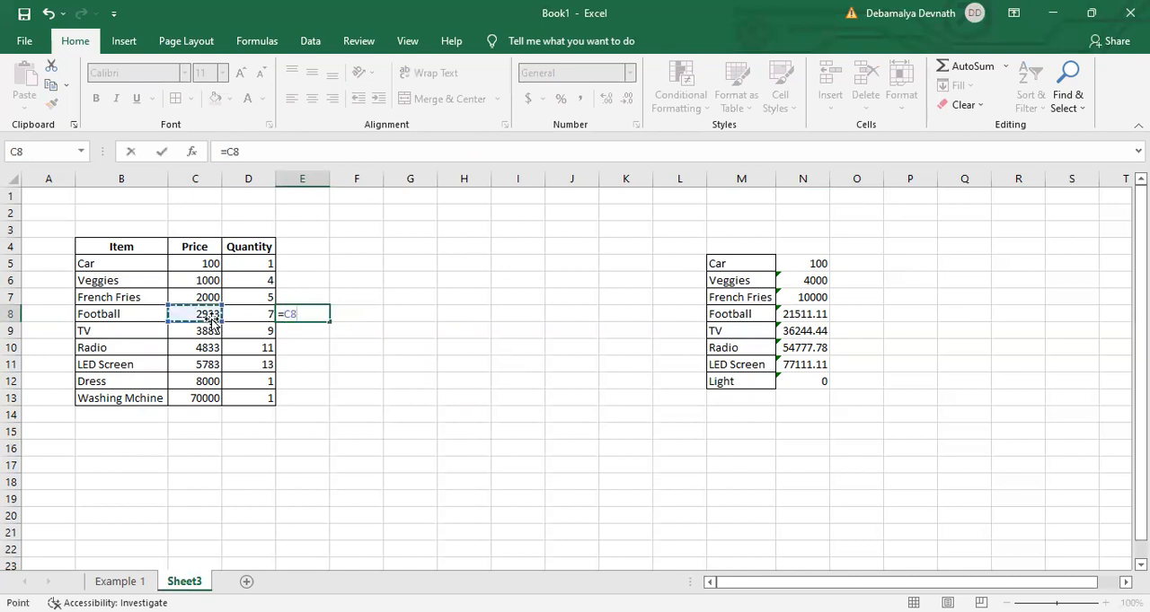
text(*)
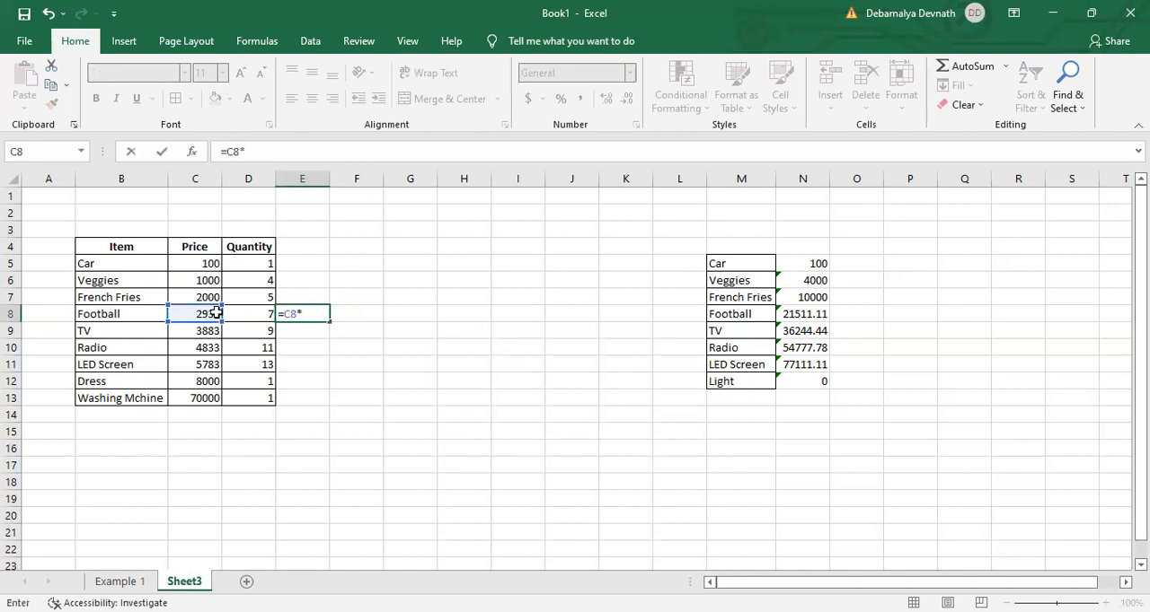
click(248, 312)
key(Return)
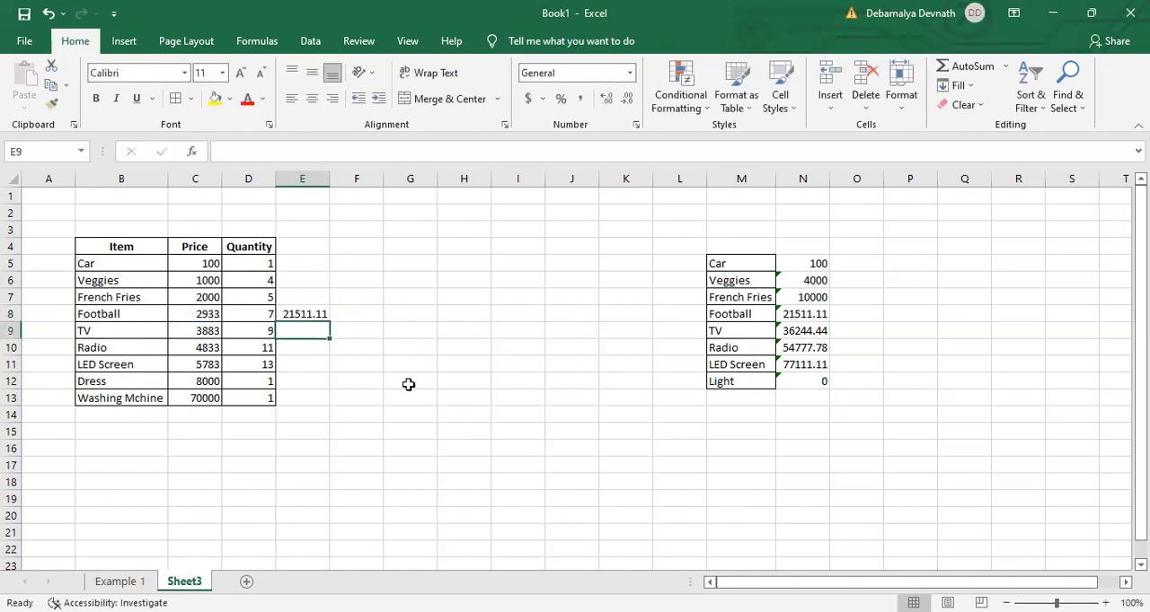
- Compare the French Fries price and quantity in C7:D7 with its SUMPRODUCT total in N7
click(150, 299)
drag(206, 292, 244, 290)
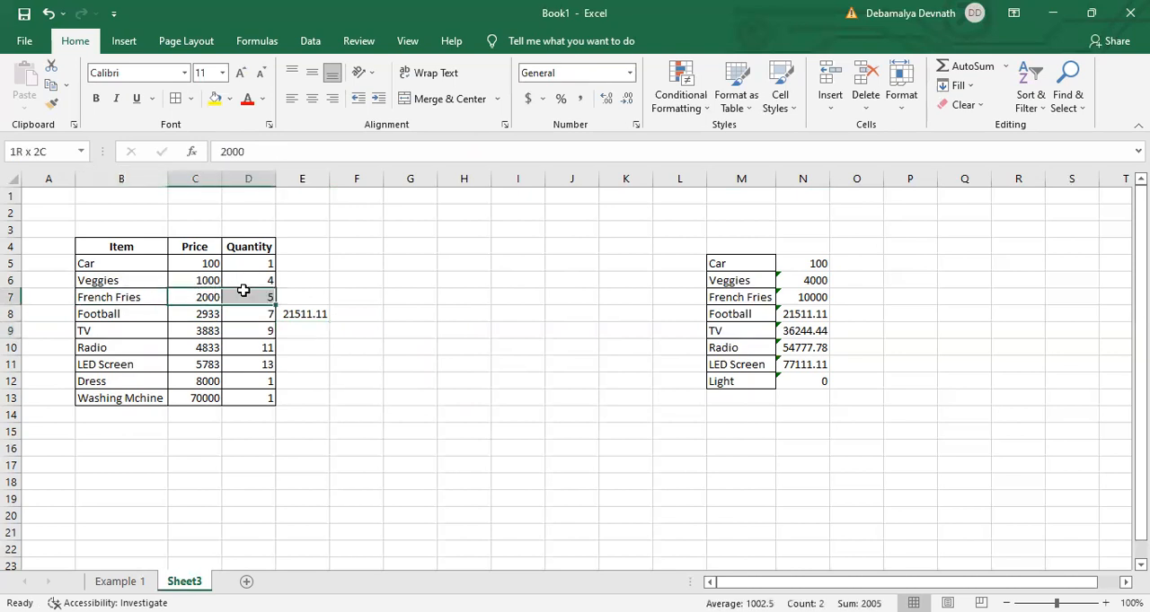
click(811, 298)
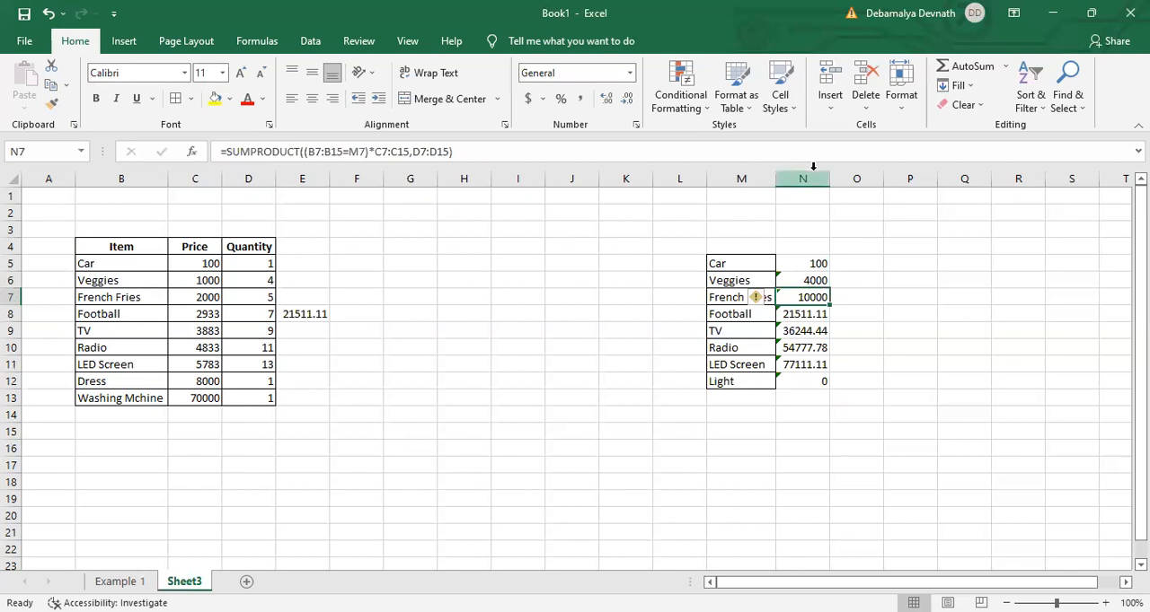
- Make the item, price and quantity ranges in the N7 formula absolute as $B$7:$B$15, $C$7:$C$15 and $D$7:$D$15
click(312, 154)
drag(310, 152, 343, 152)
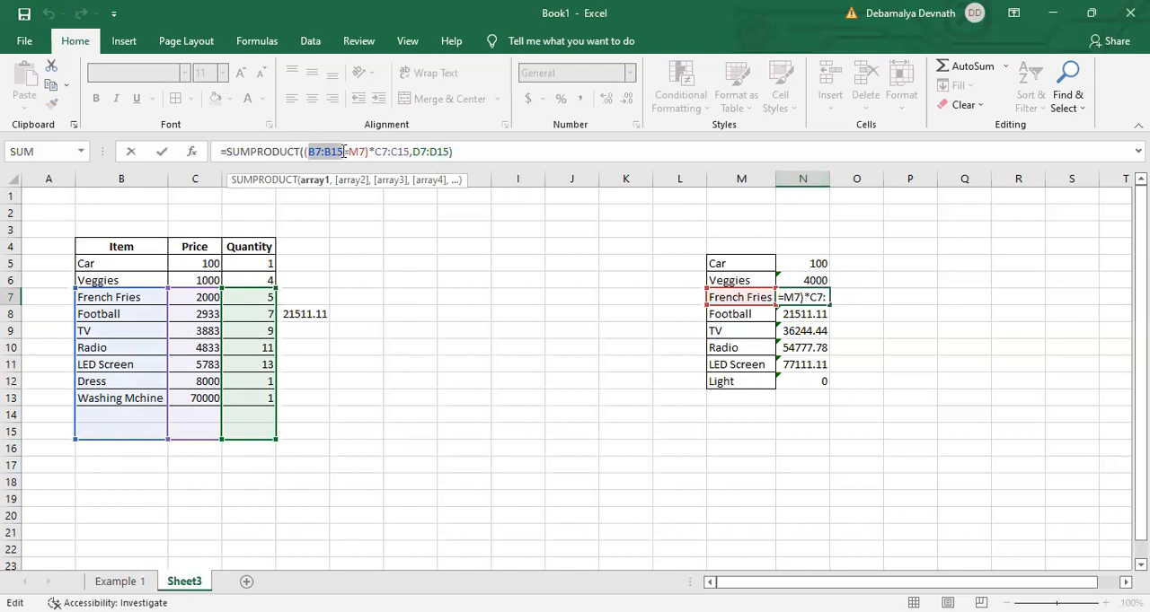
key(F4)
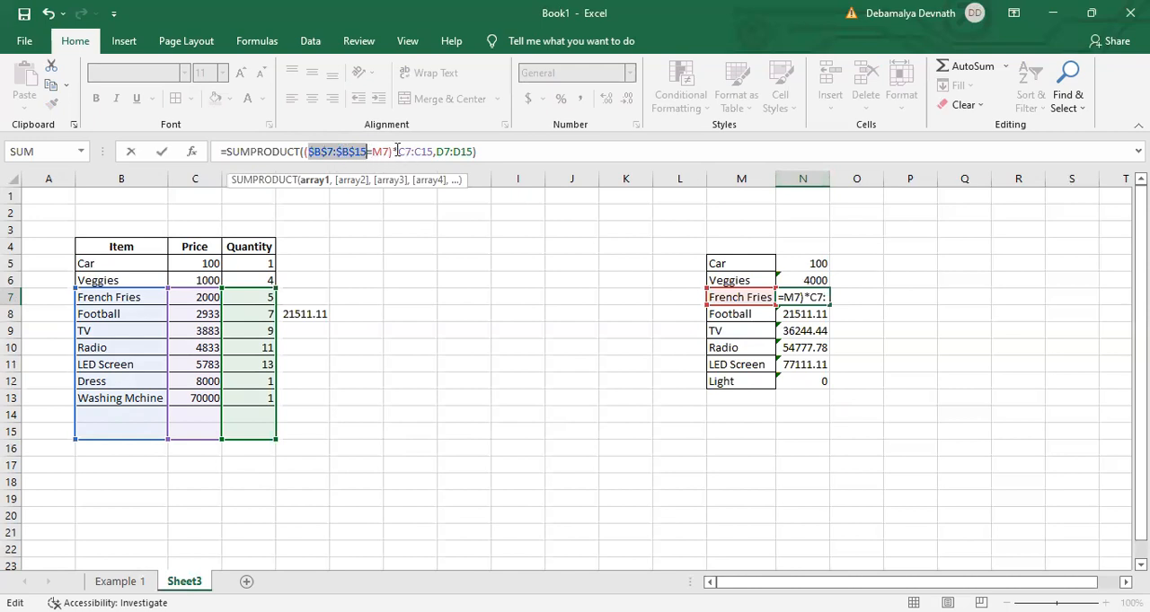
drag(398, 151, 435, 152)
key(F4)
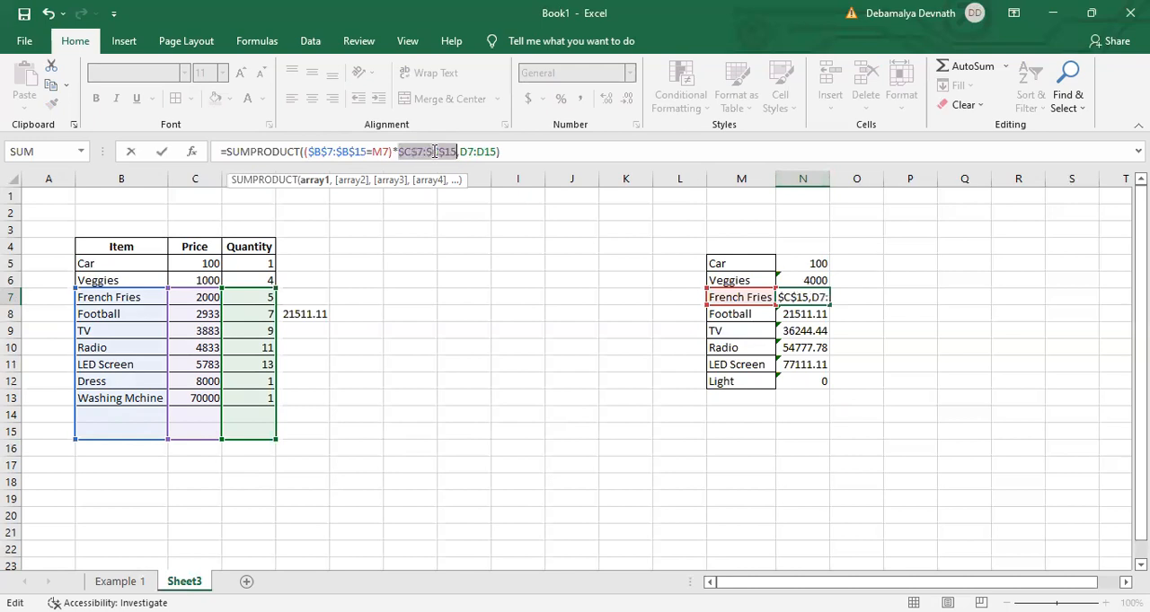
drag(460, 153, 494, 153)
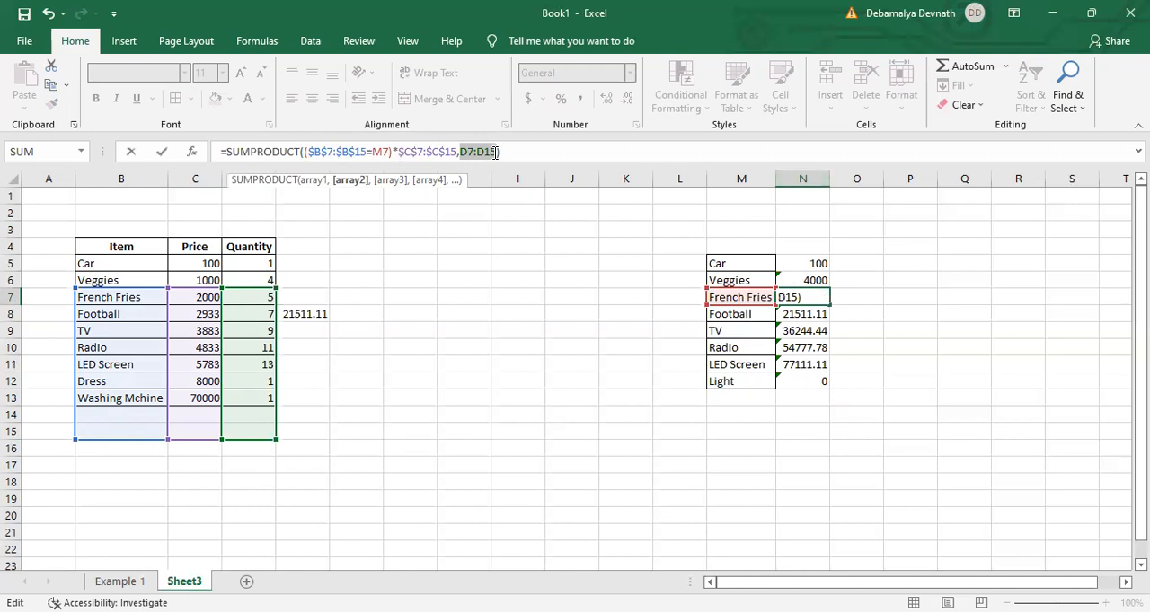
key(F4)
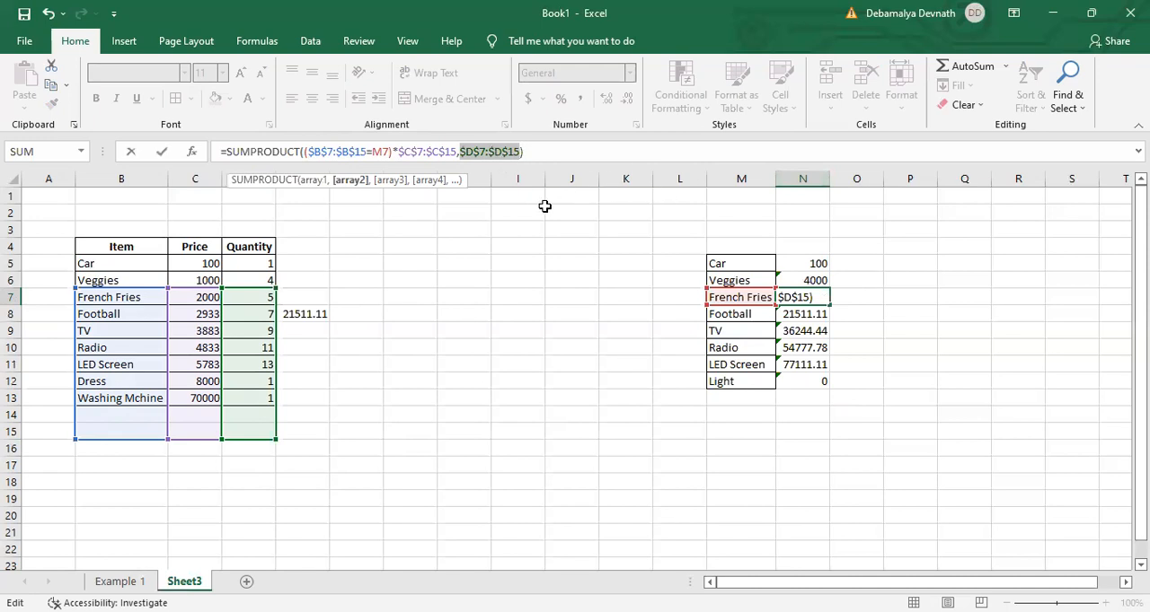
- Make the item range in the N5 formula absolute as $B$5:$B$13
click(811, 263)
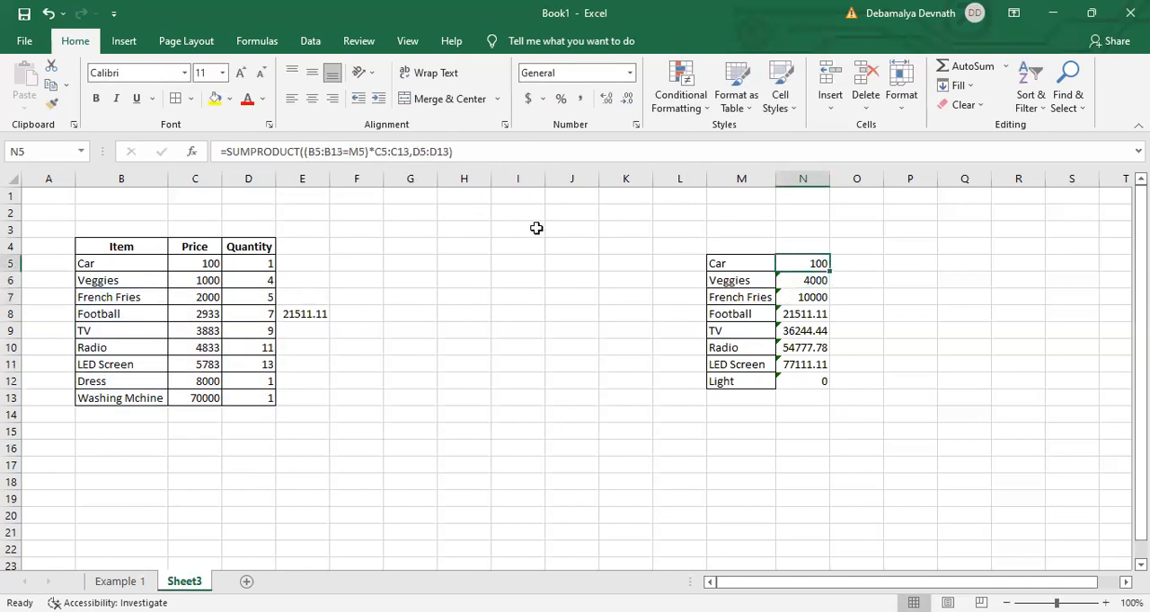
click(312, 153)
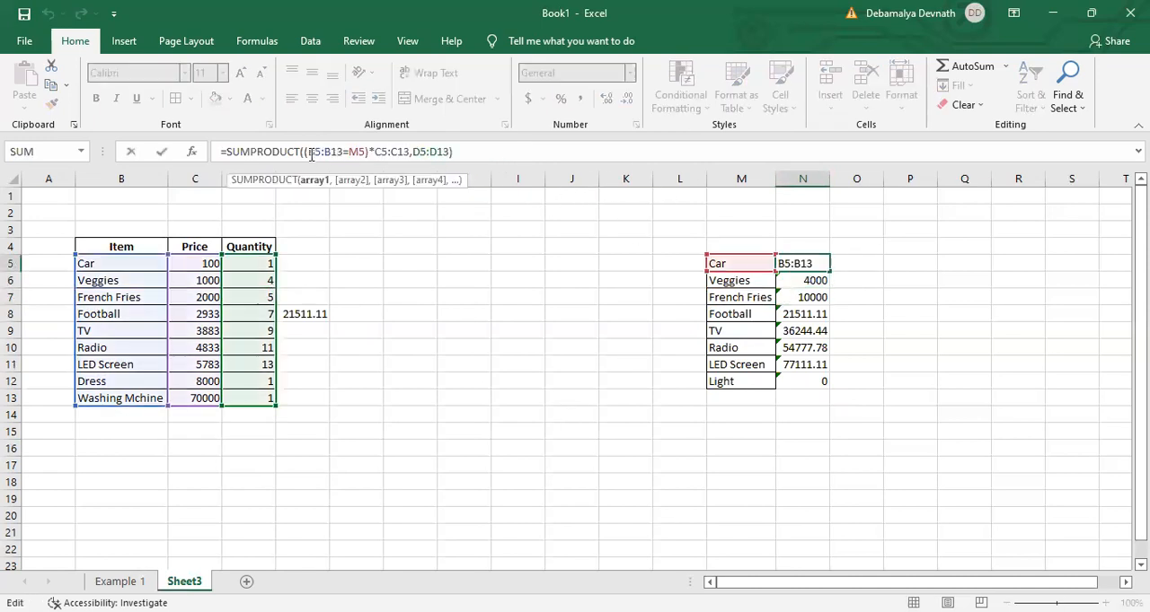
drag(307, 153, 342, 152)
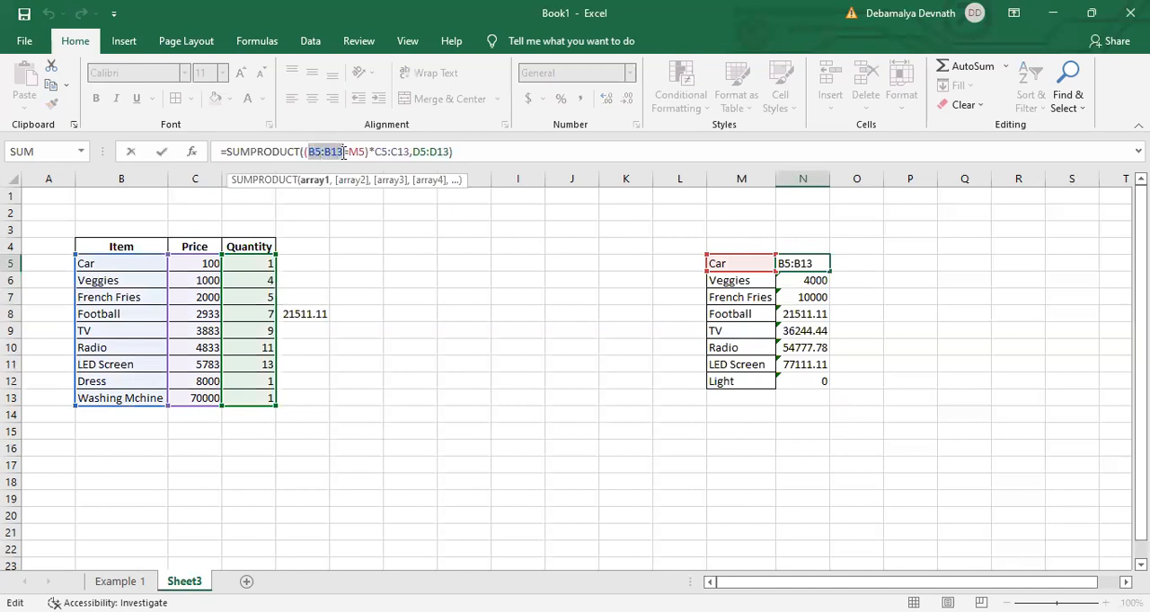
text($)
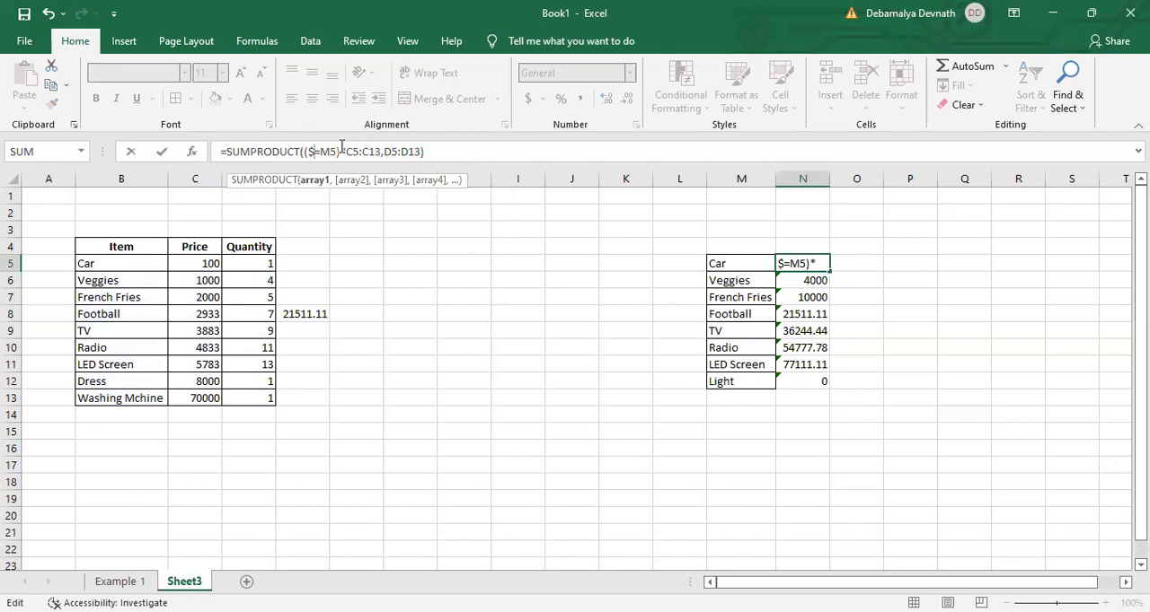
key(ctrl+z)
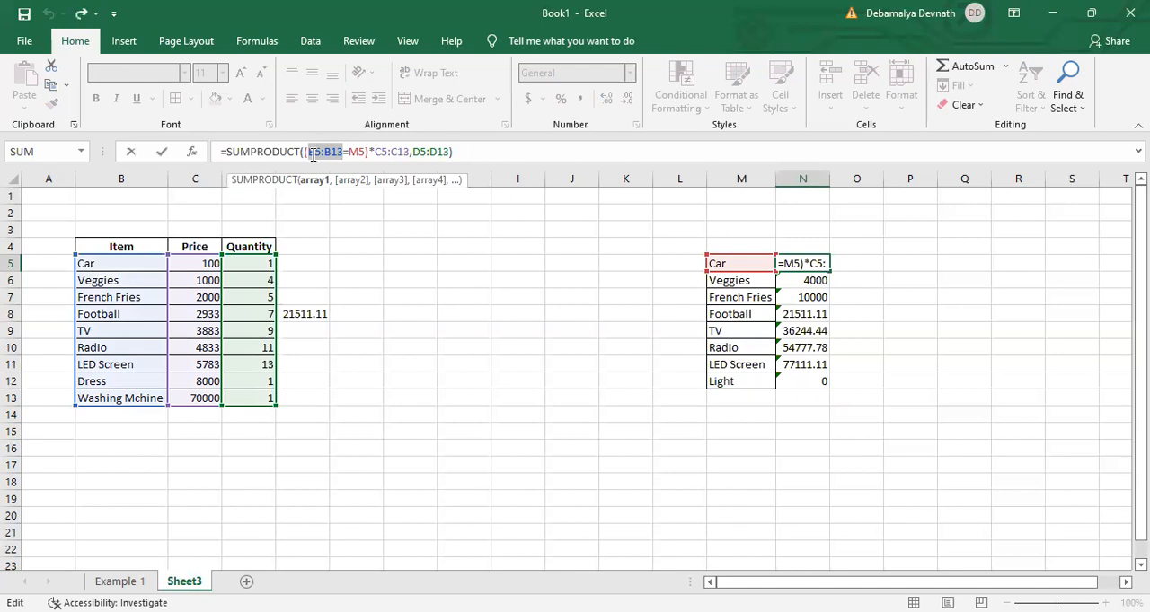
key(F4)
- Complete the N5 formula with absolute price and quantity ranges, giving =SUMPRODUCT(($B$5:$B$13=M5)*$C$5:$C$13,$D$5:$D$13)
drag(397, 153, 435, 155)
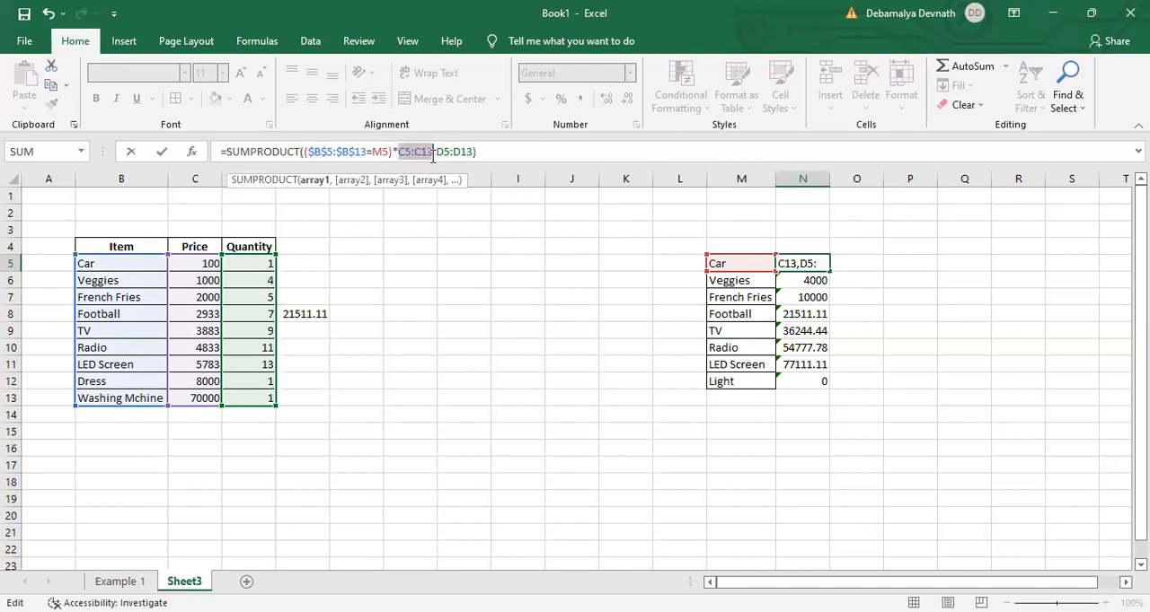
key(F4)
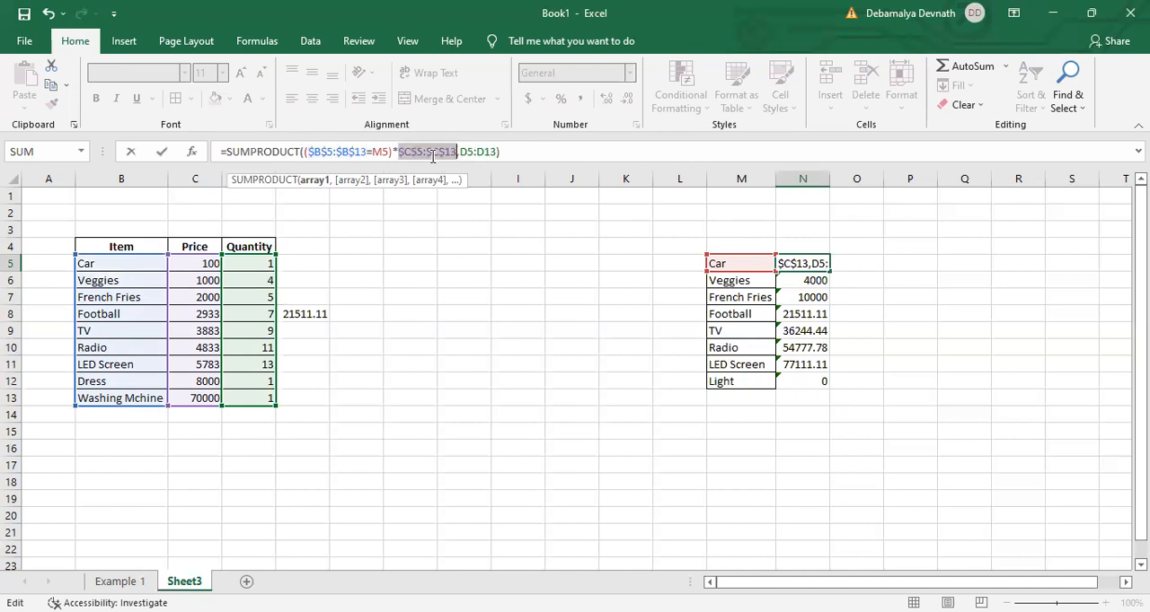
click(462, 152)
drag(462, 151, 498, 151)
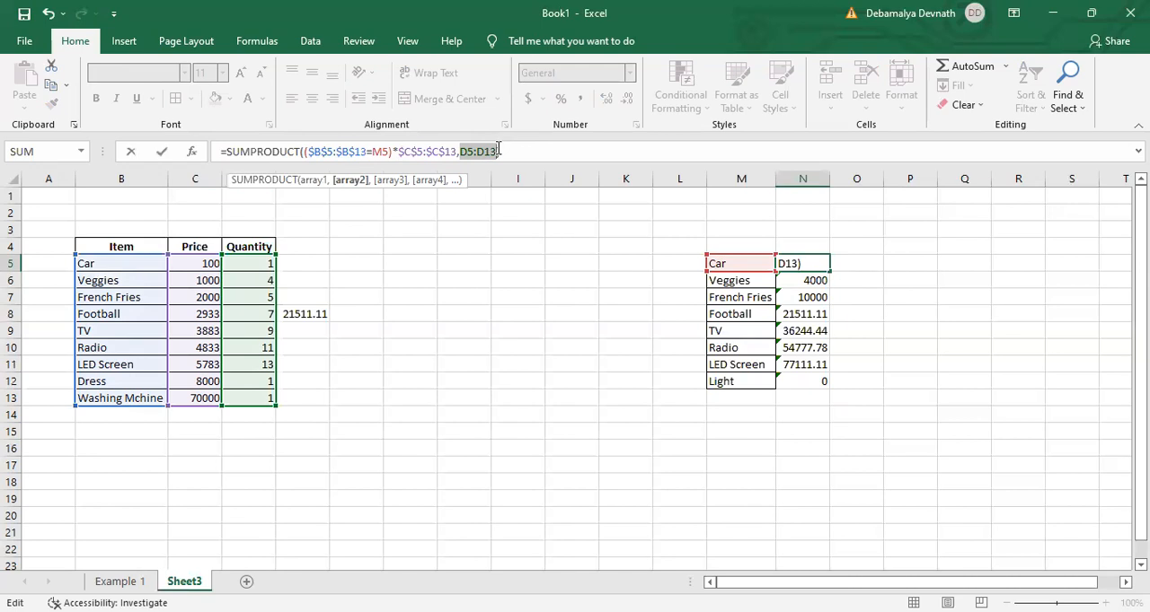
key(F4)
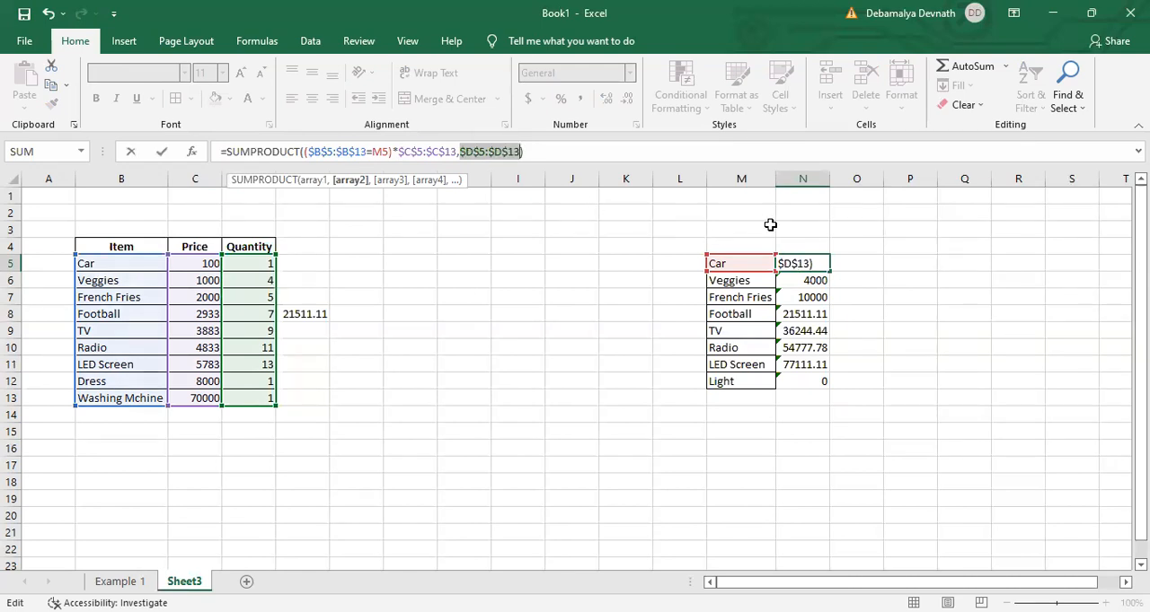
key(ctrl+Return)
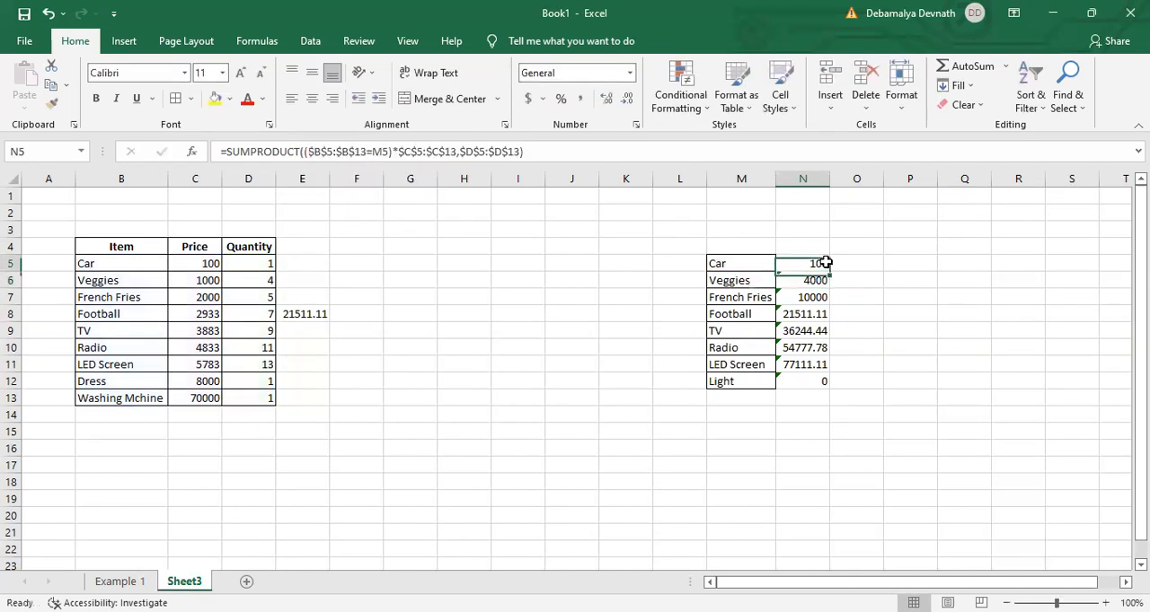
- Fill the absolute-range formula from N5 down to N12, replacing the existing totals for all listed items
drag(830, 274, 808, 384)
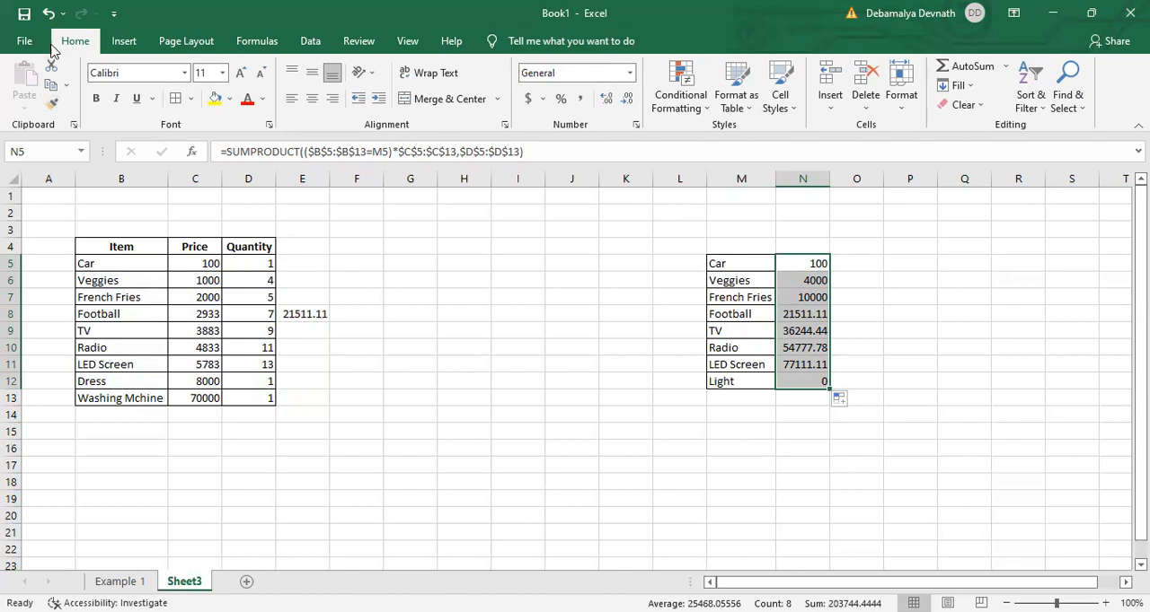
click(45, 14)
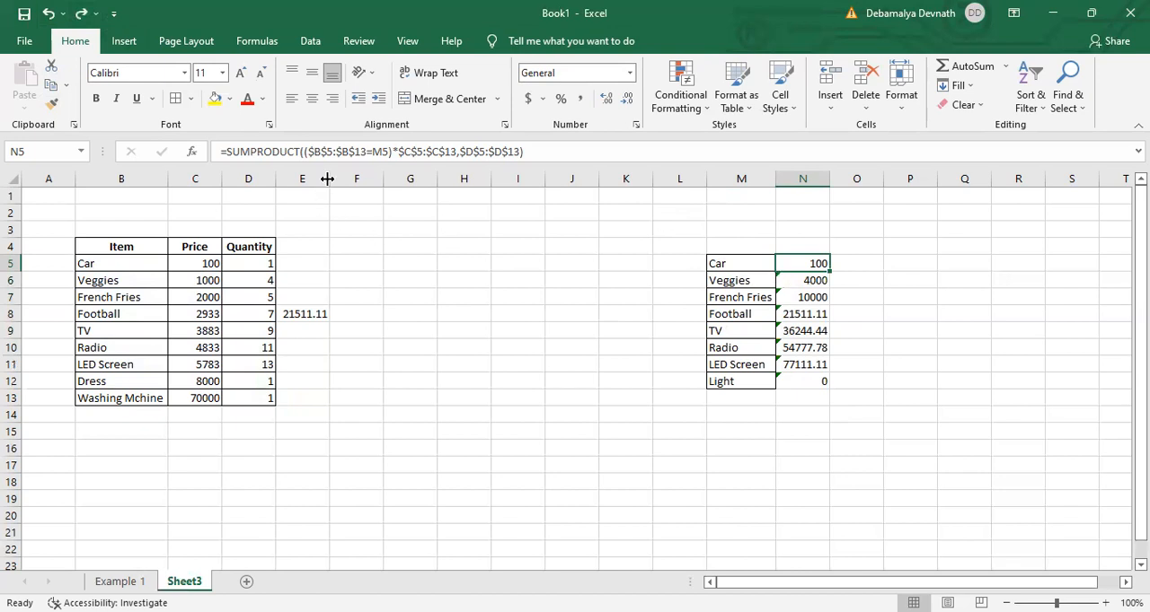
click(81, 13)
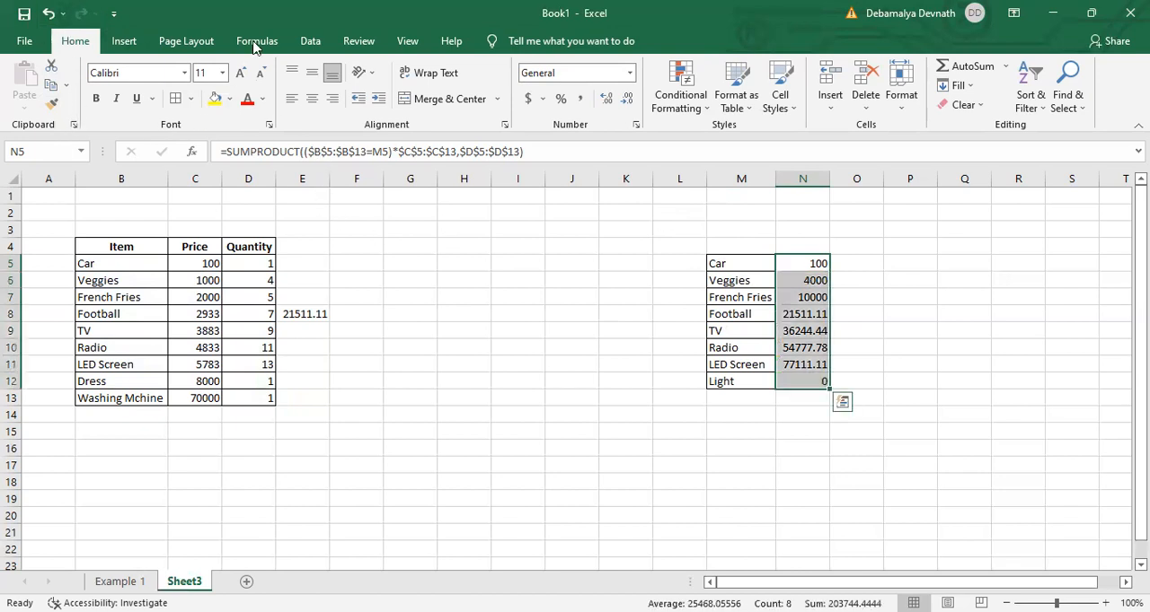
click(878, 361)
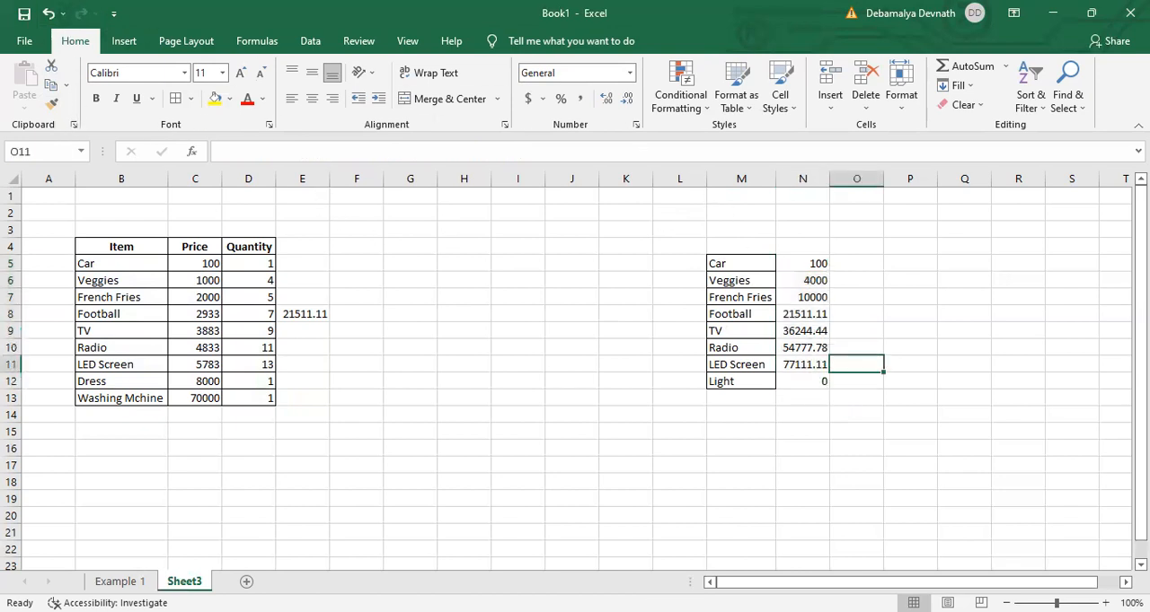